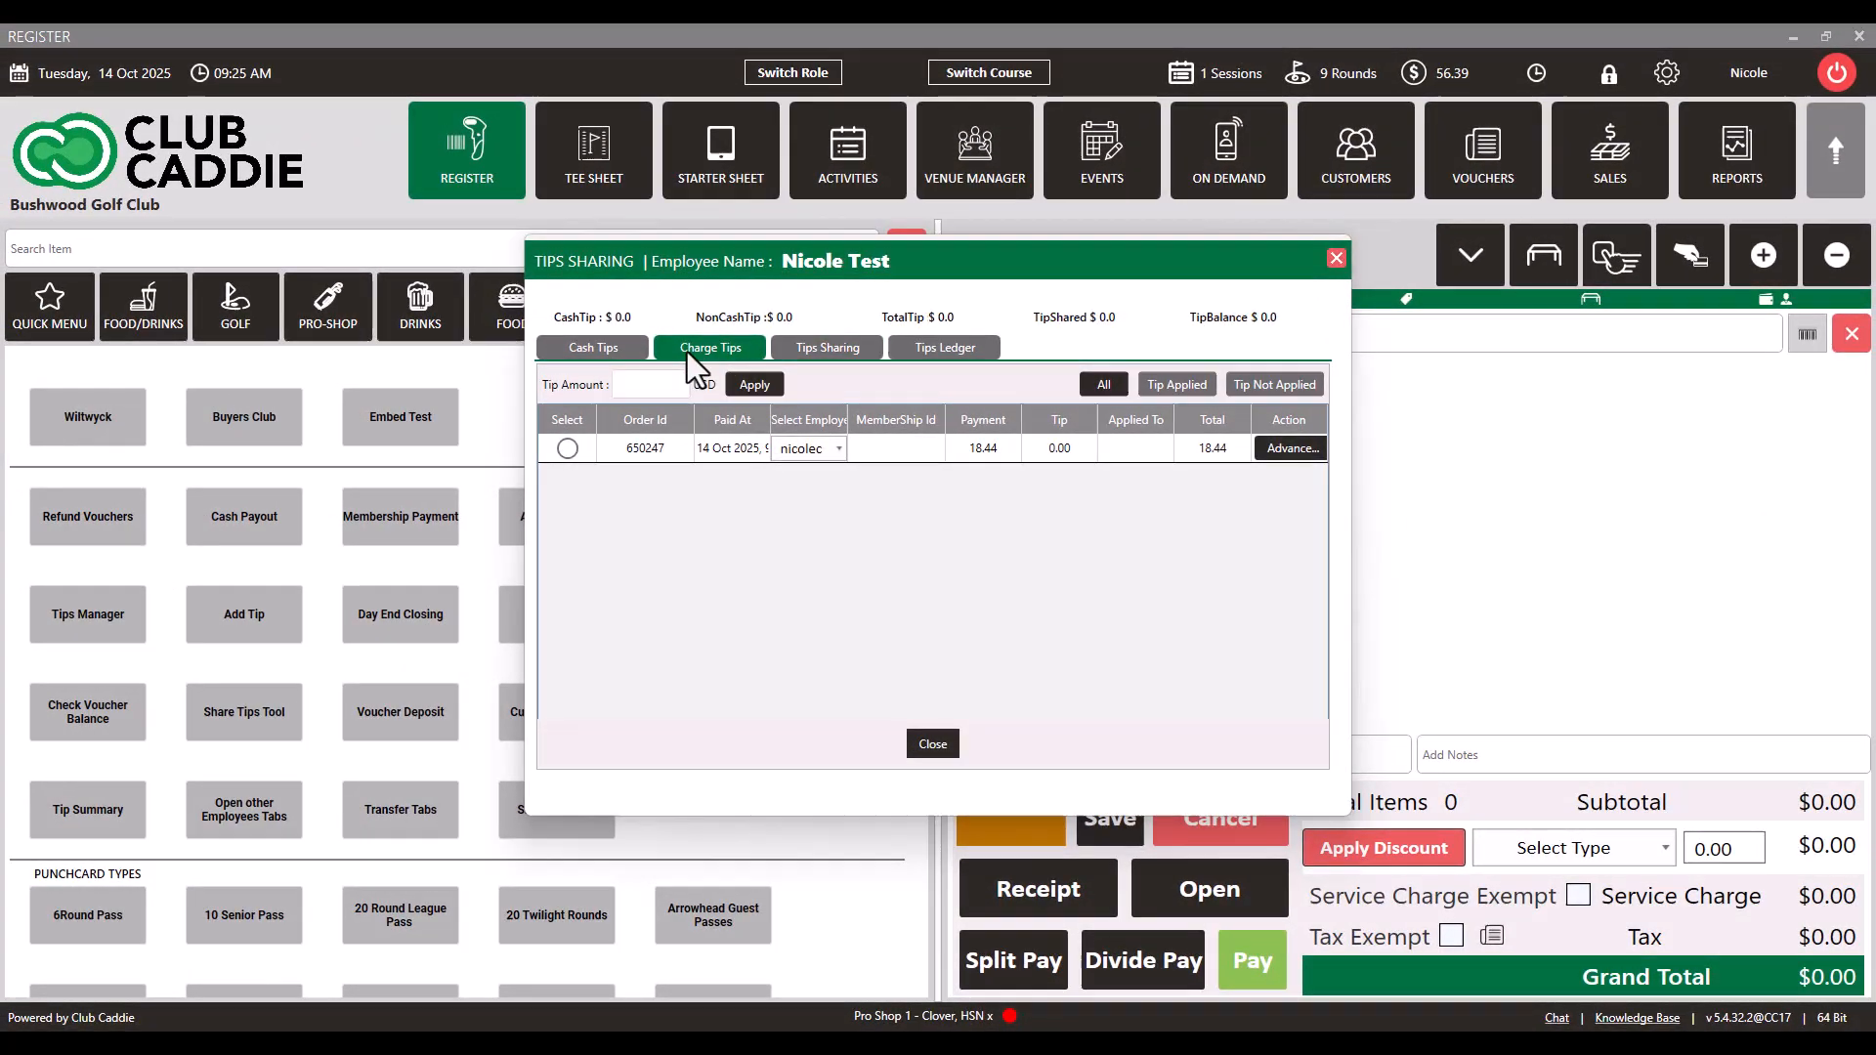
# Step: In Charge Tips, open the advanced tip form for the listed order and add a 4.00 tip for the current employee
pyautogui.click(688, 352)
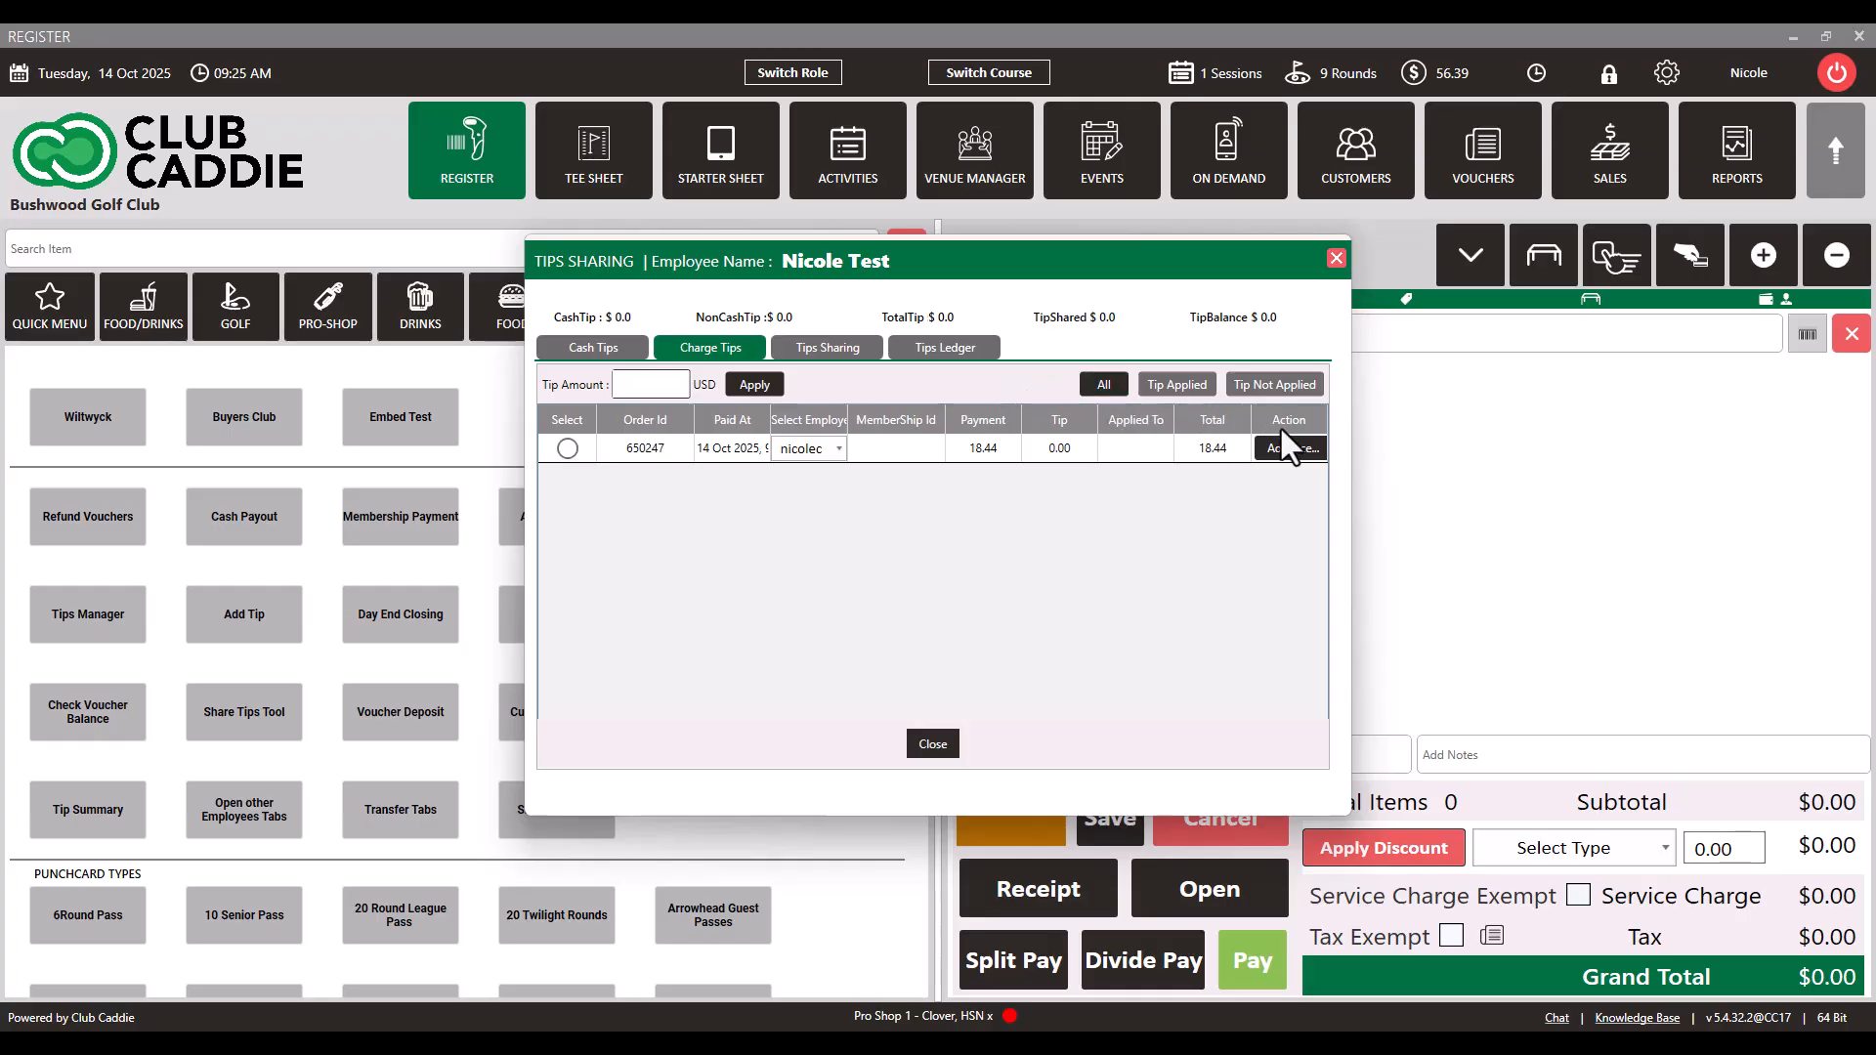
pyautogui.click(1310, 453)
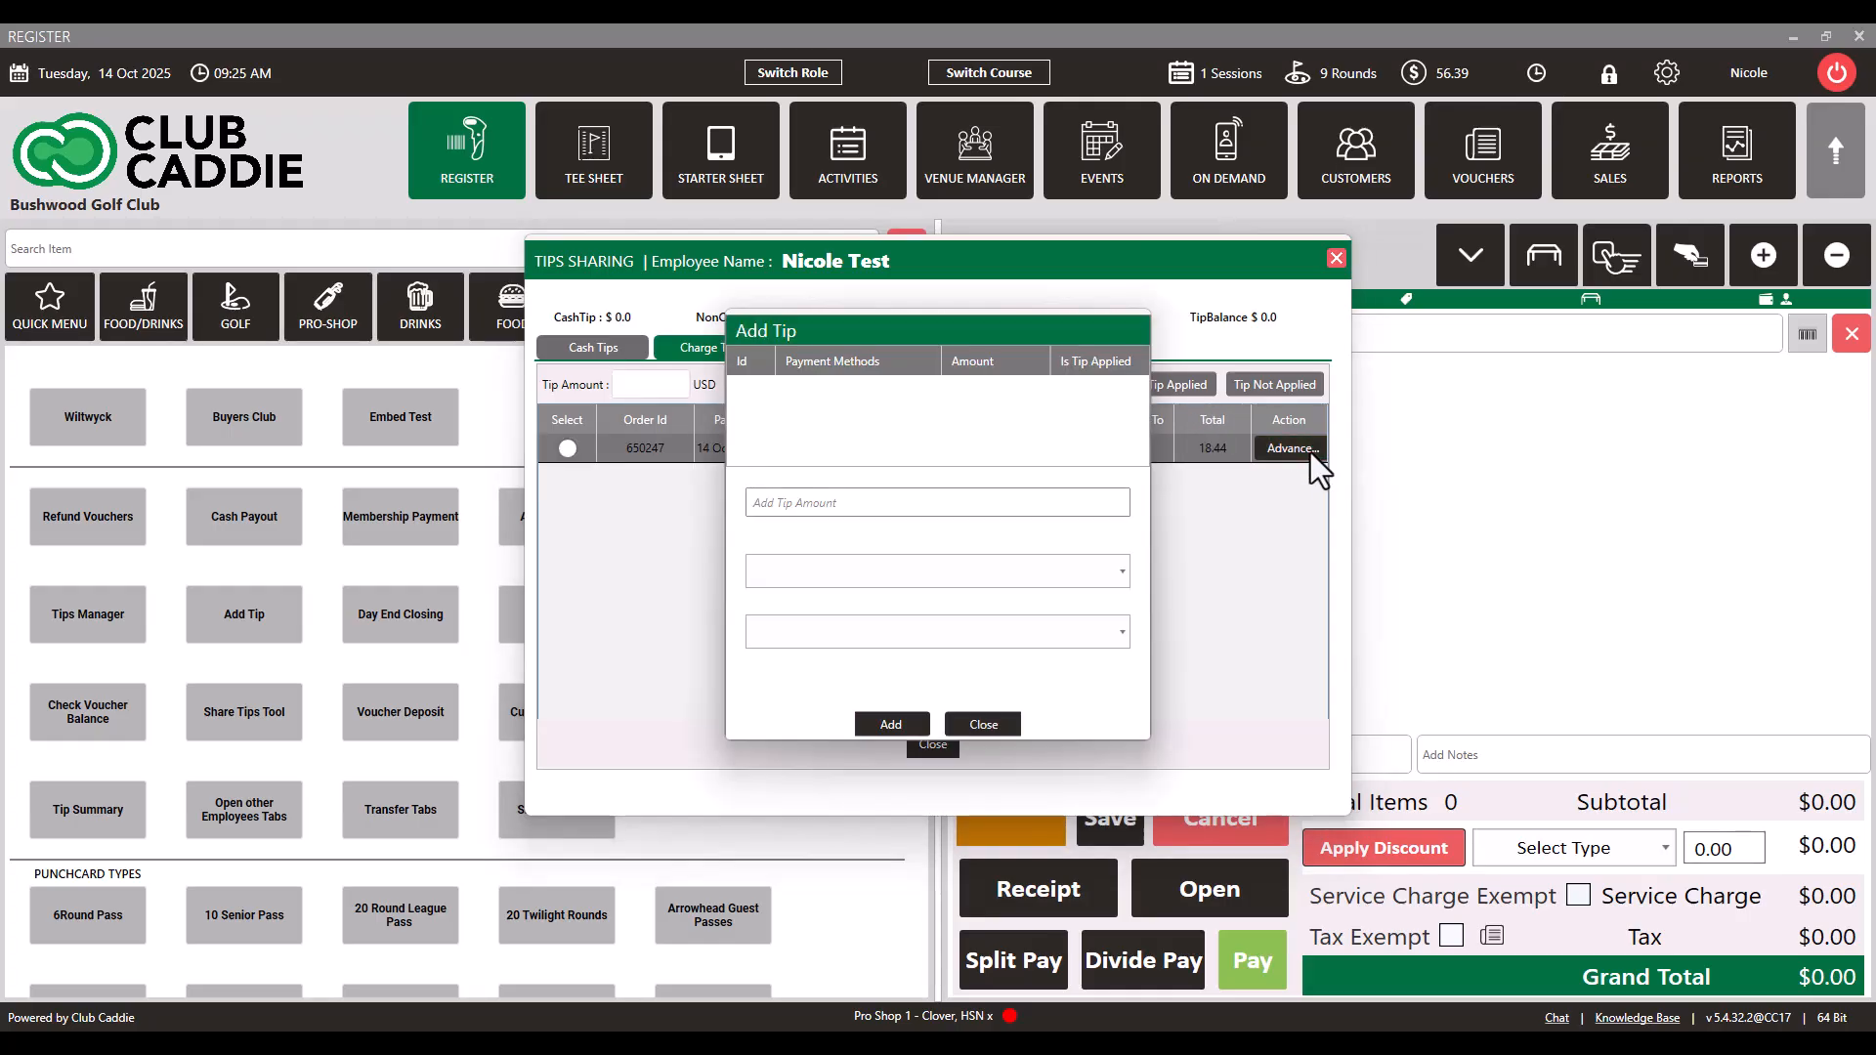
pyautogui.click(838, 503)
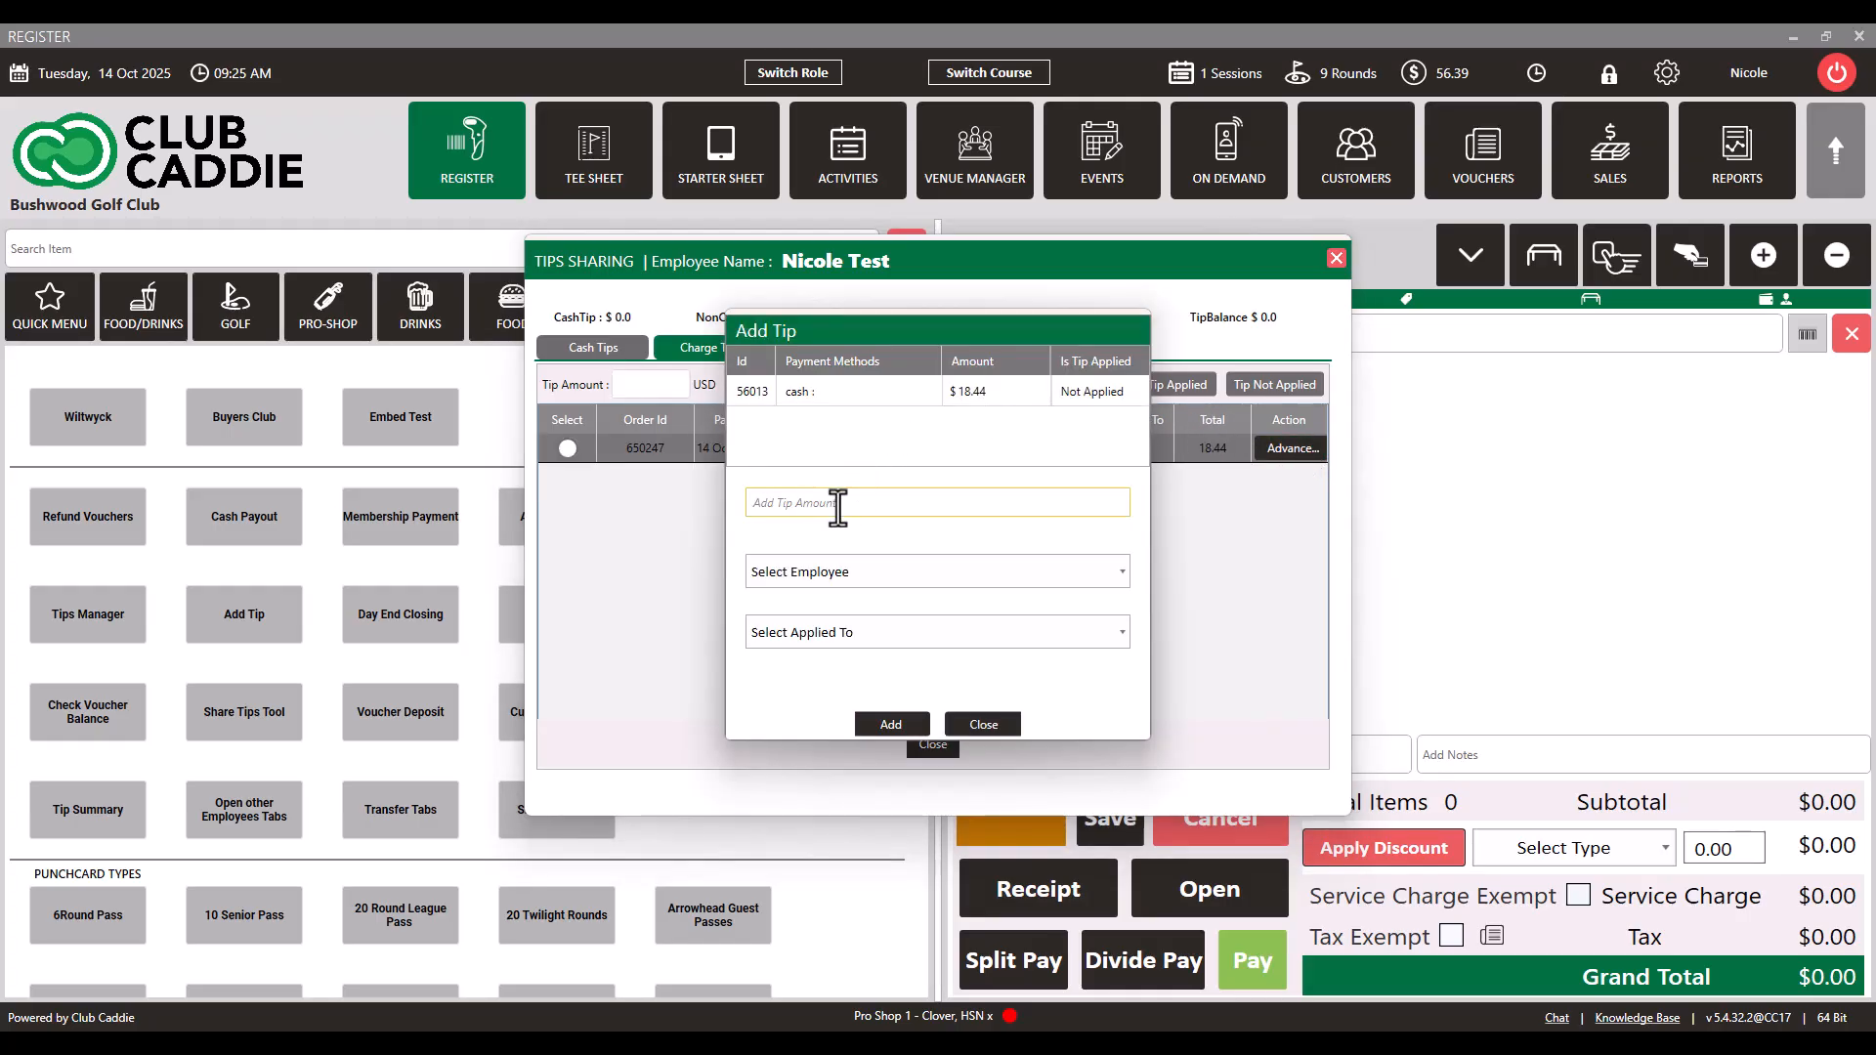
pyautogui.write('4.00')
pyautogui.click(807, 573)
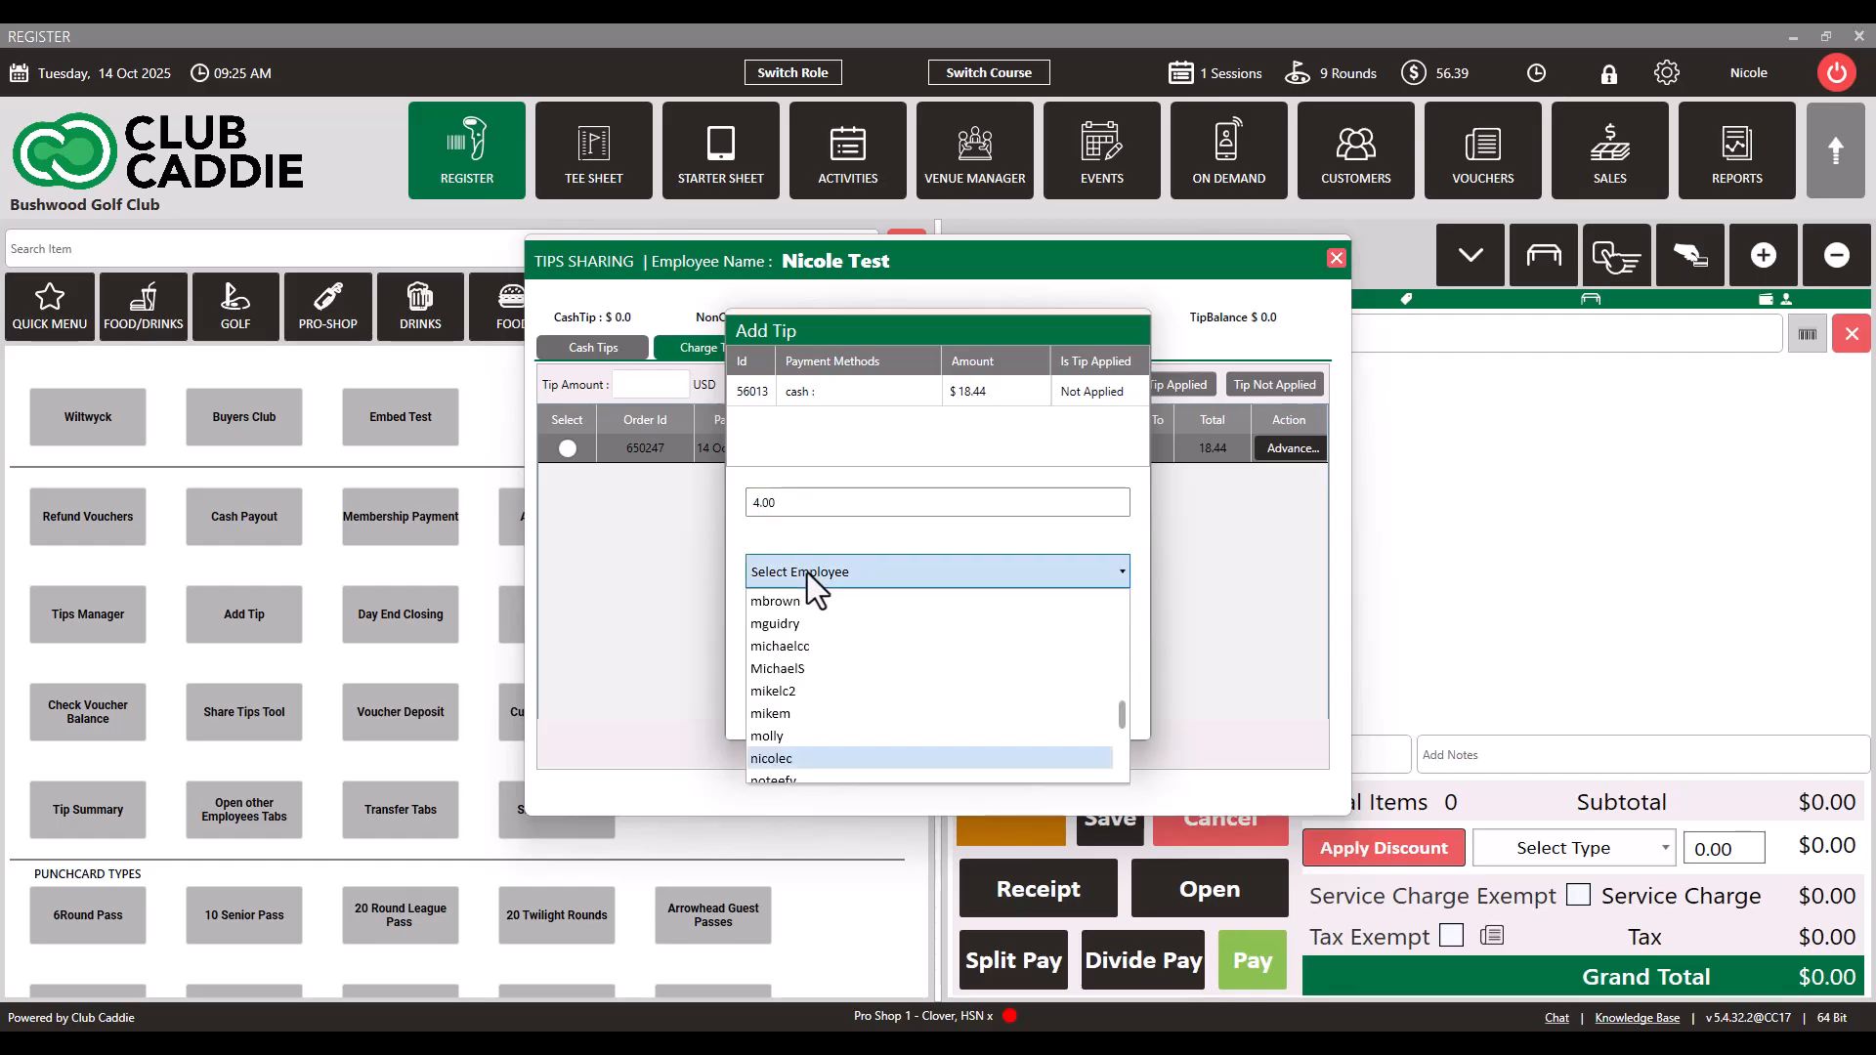
pyautogui.click(798, 757)
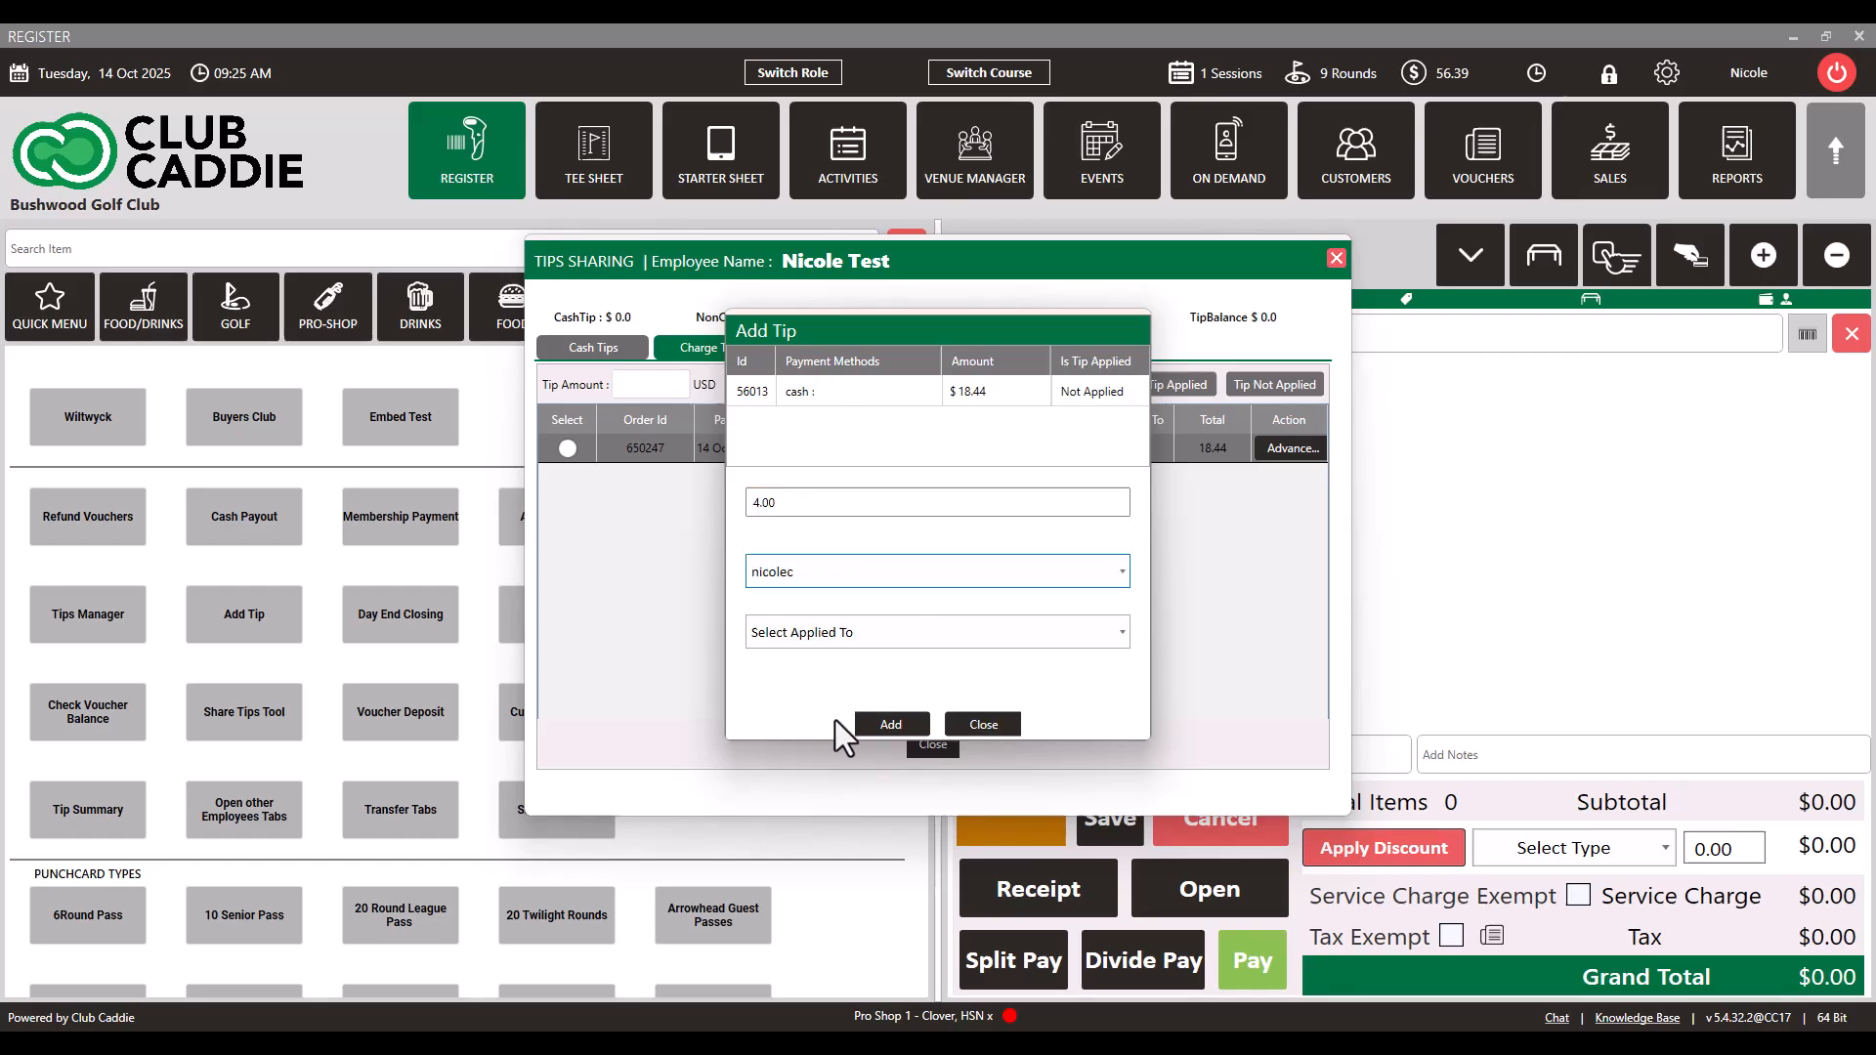
pyautogui.click(888, 727)
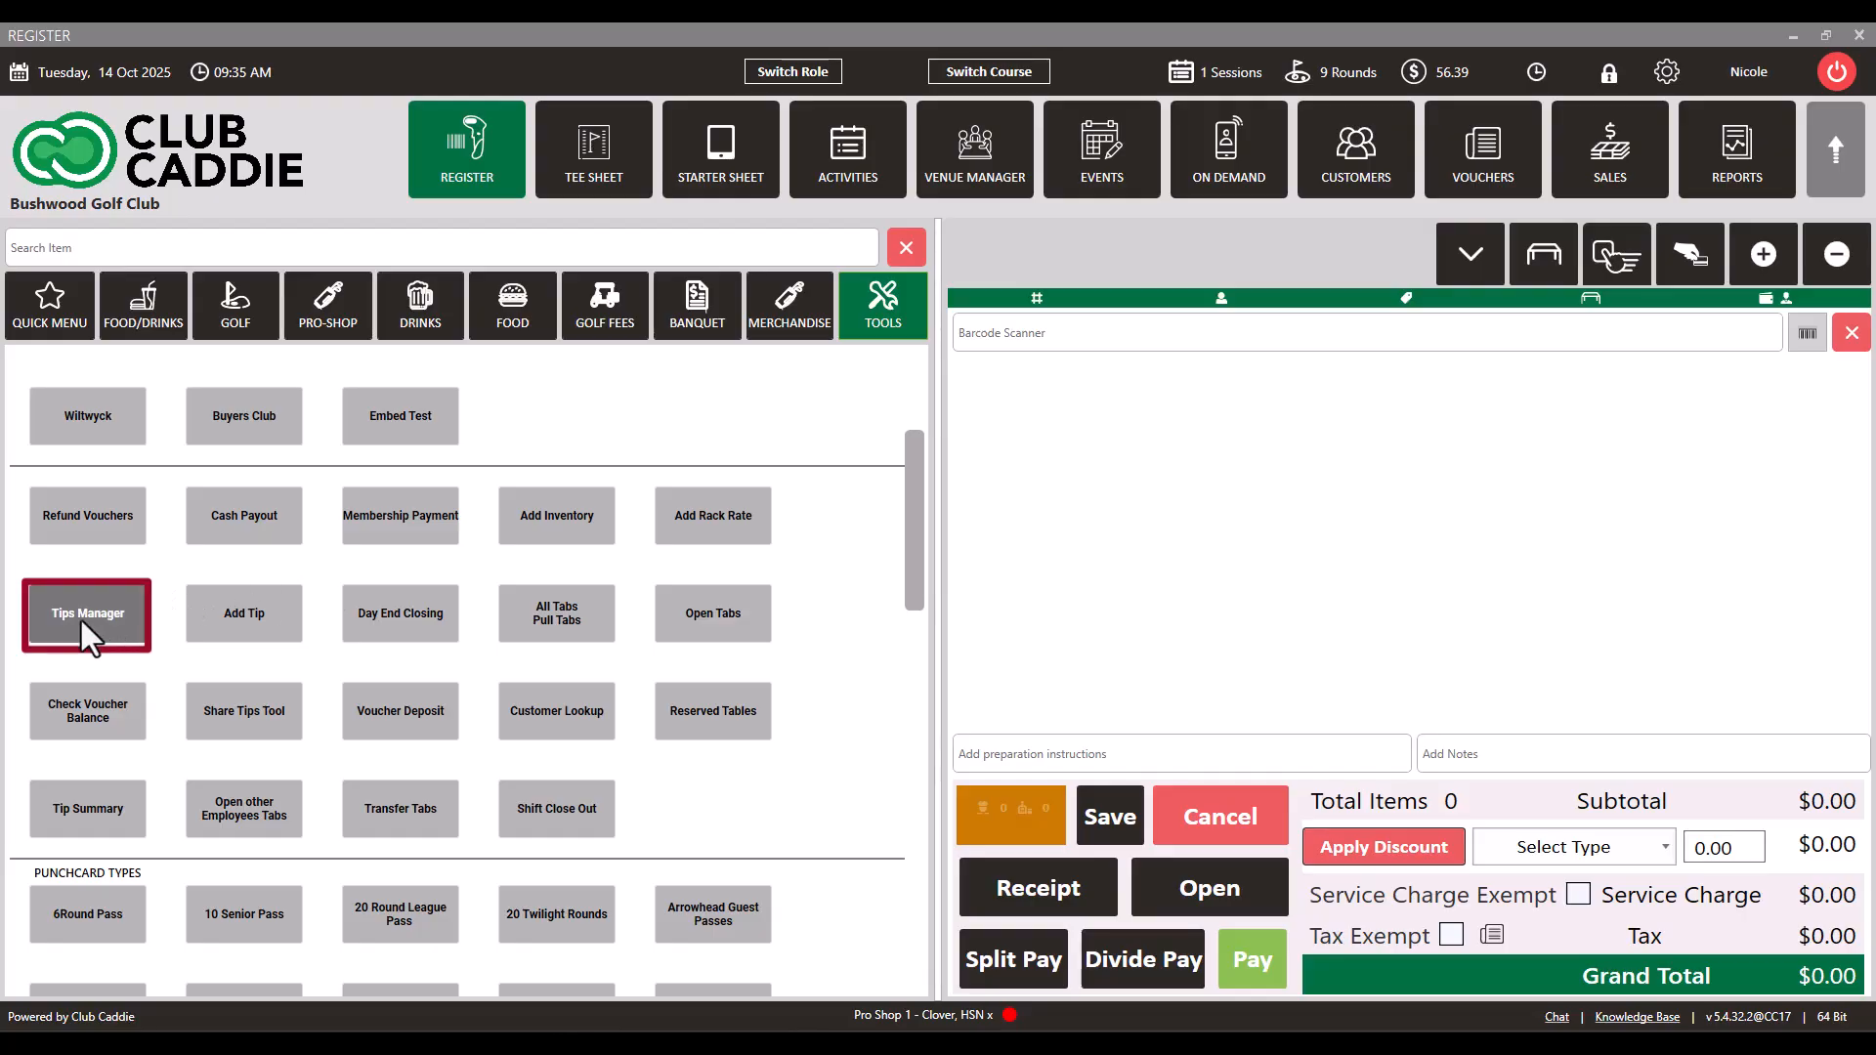
# Step: Review the orders in Tips Manager, trying and clearing the employee filter and viewing the applied and not-applied tips
pyautogui.click(80, 620)
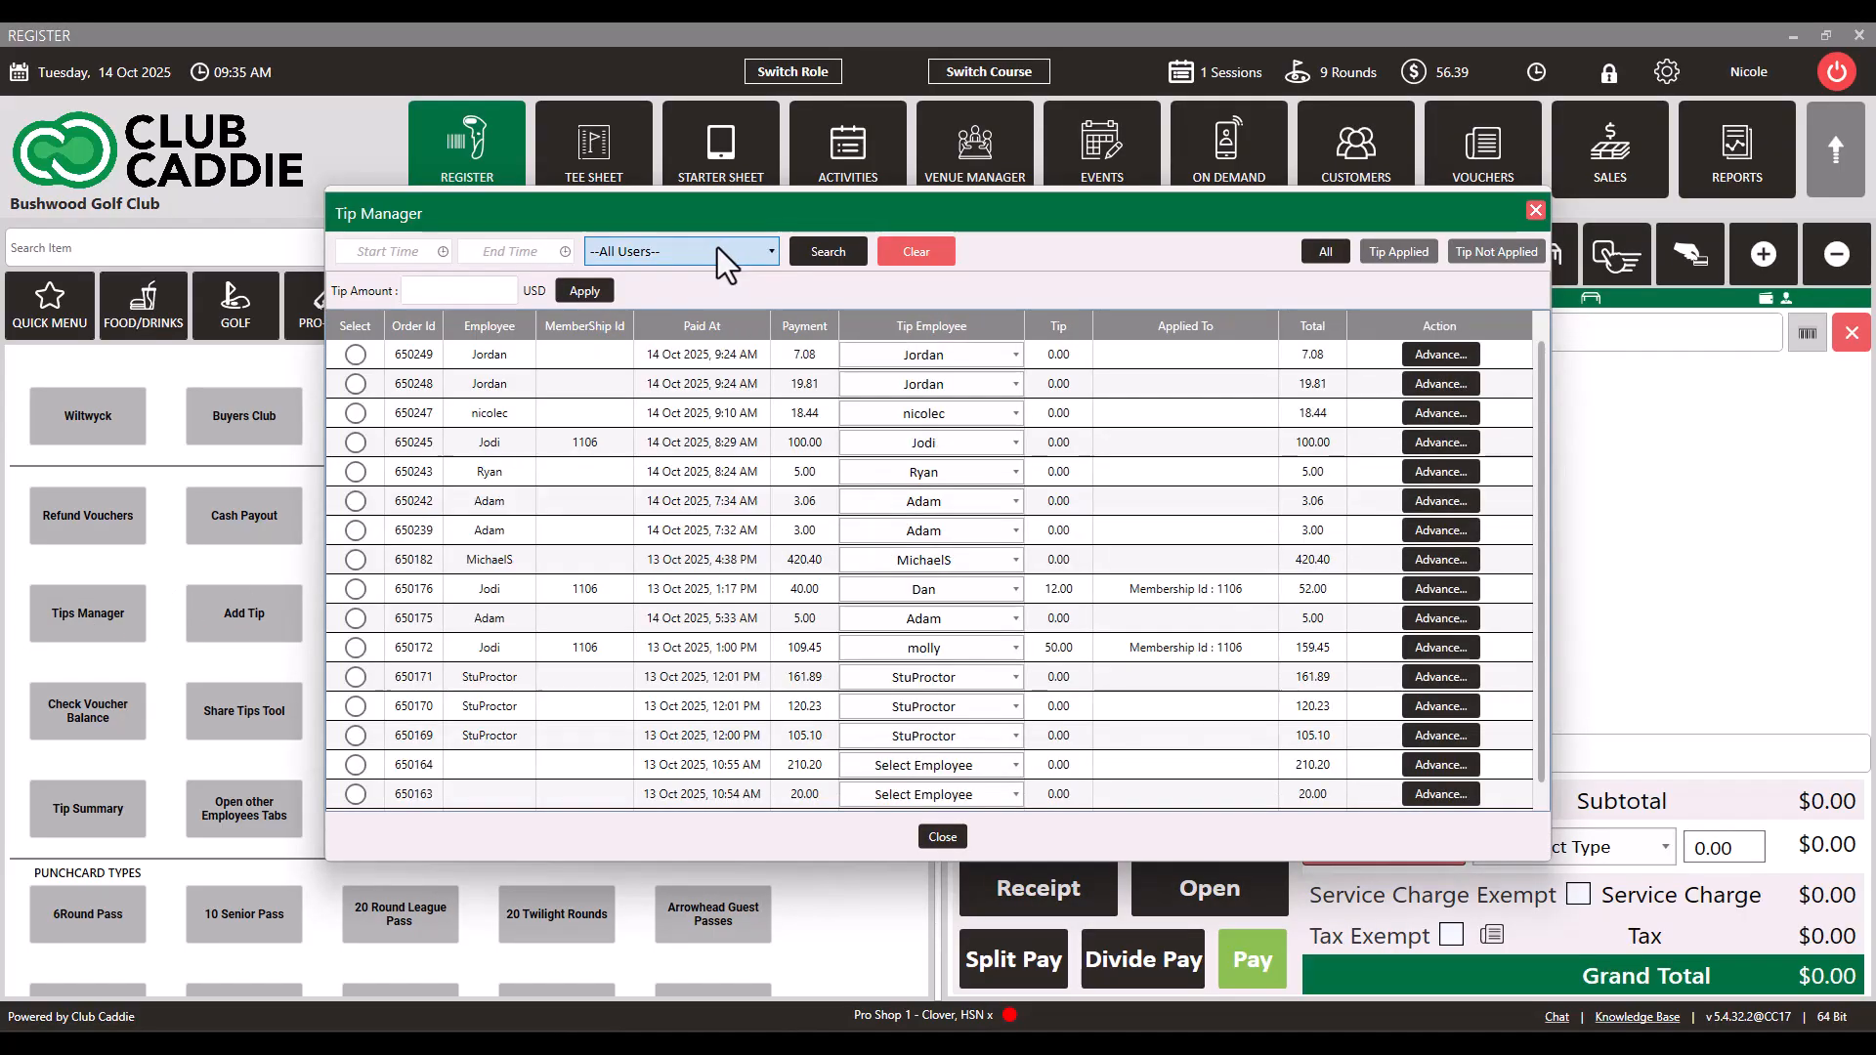
pyautogui.click(717, 249)
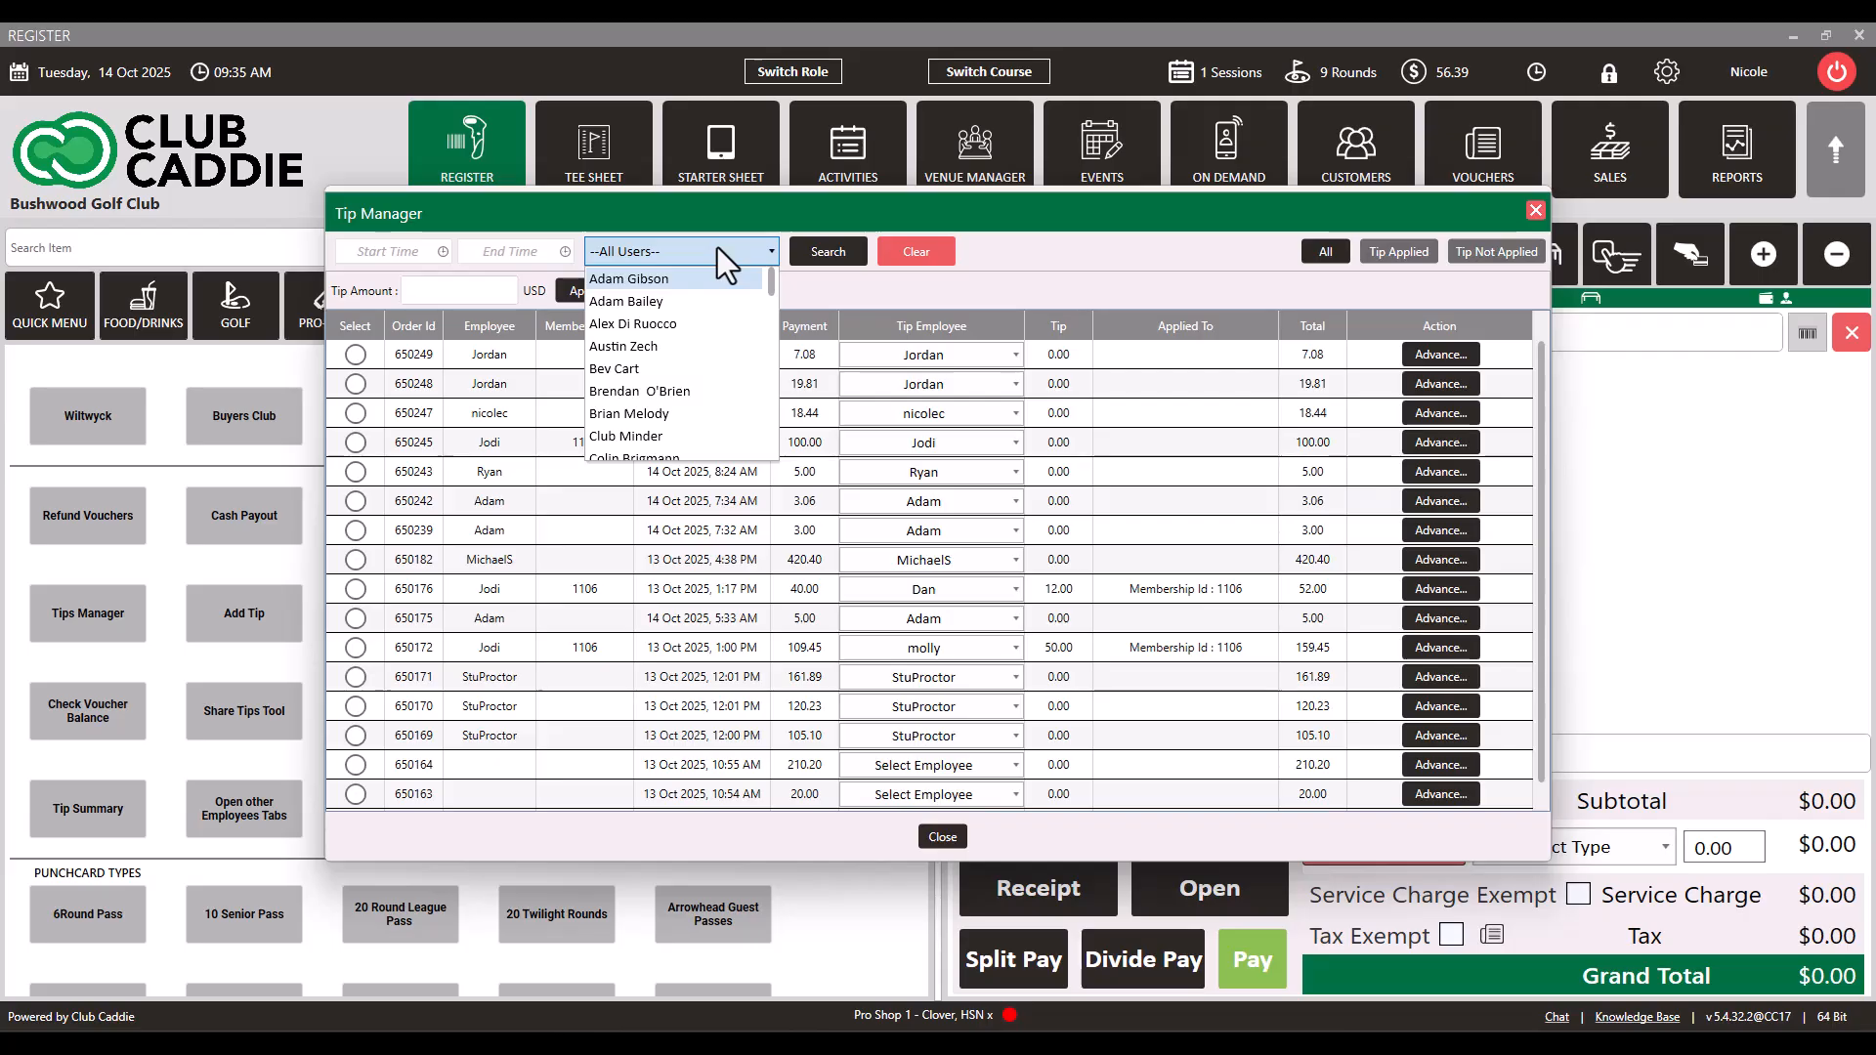
pyautogui.click(700, 302)
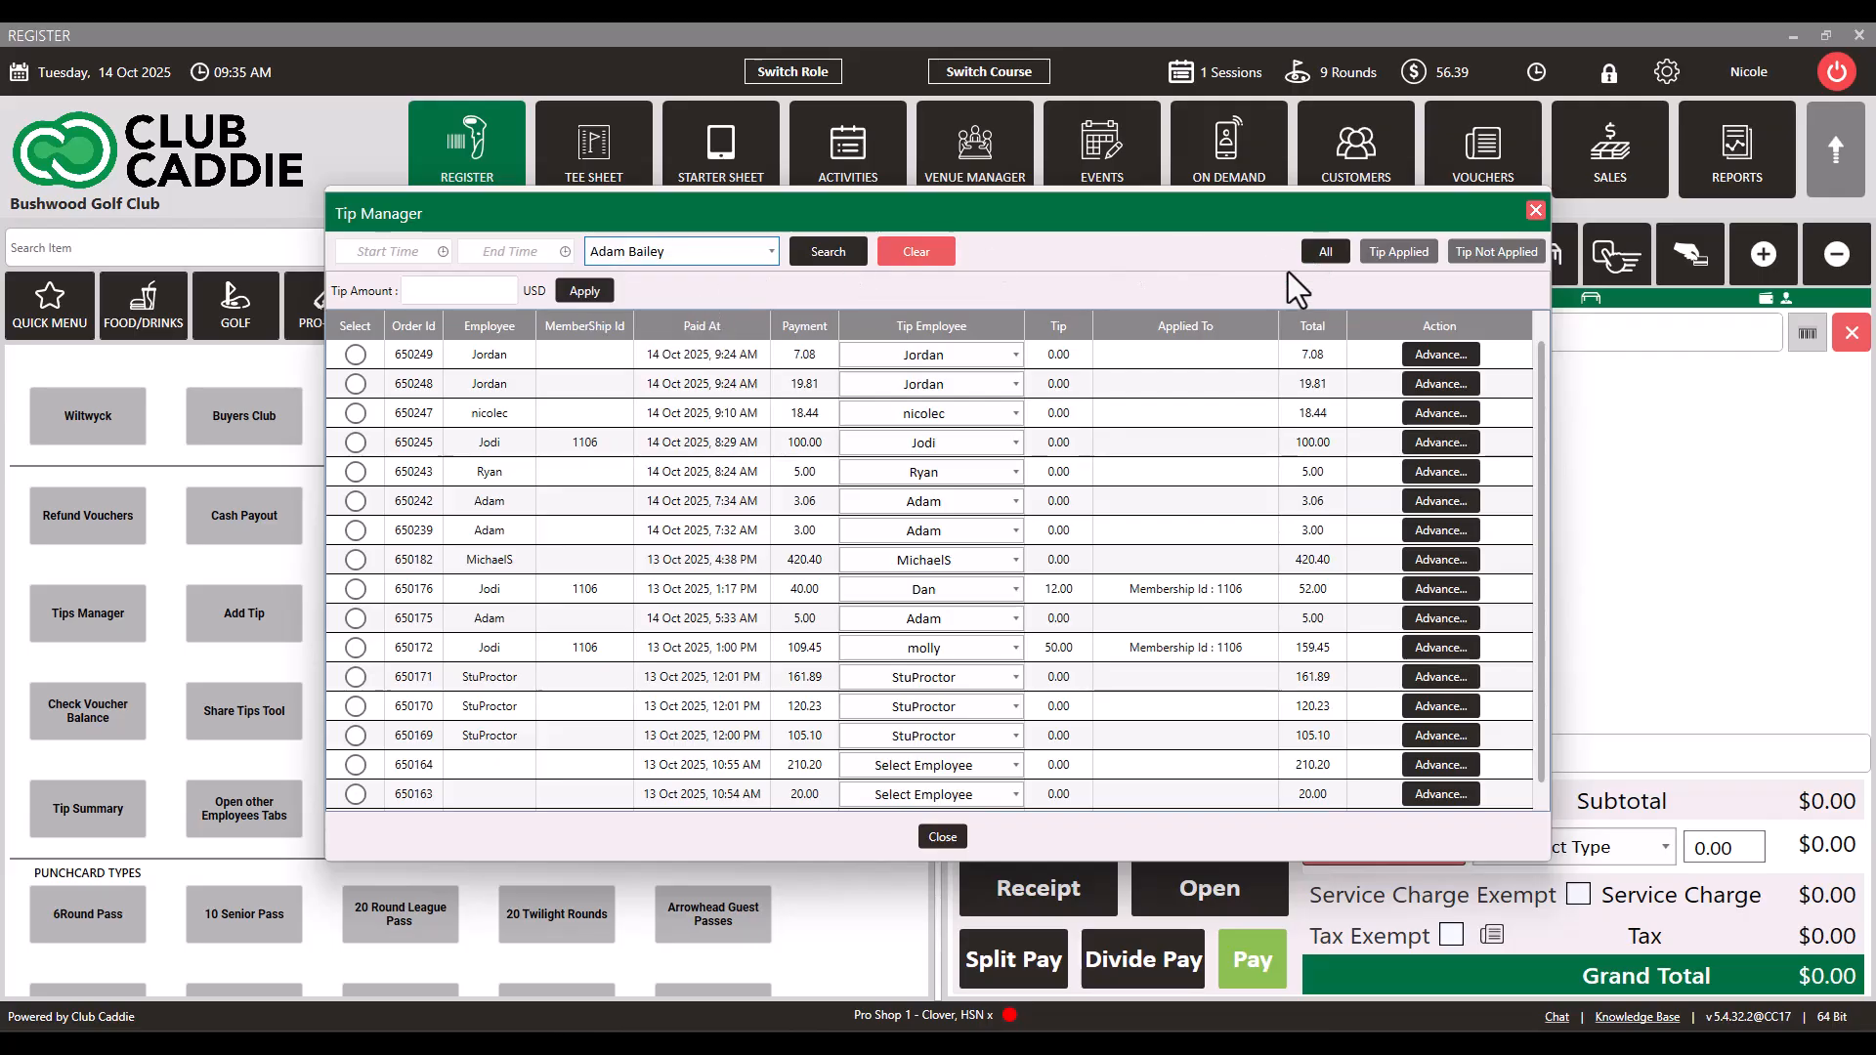
pyautogui.click(916, 251)
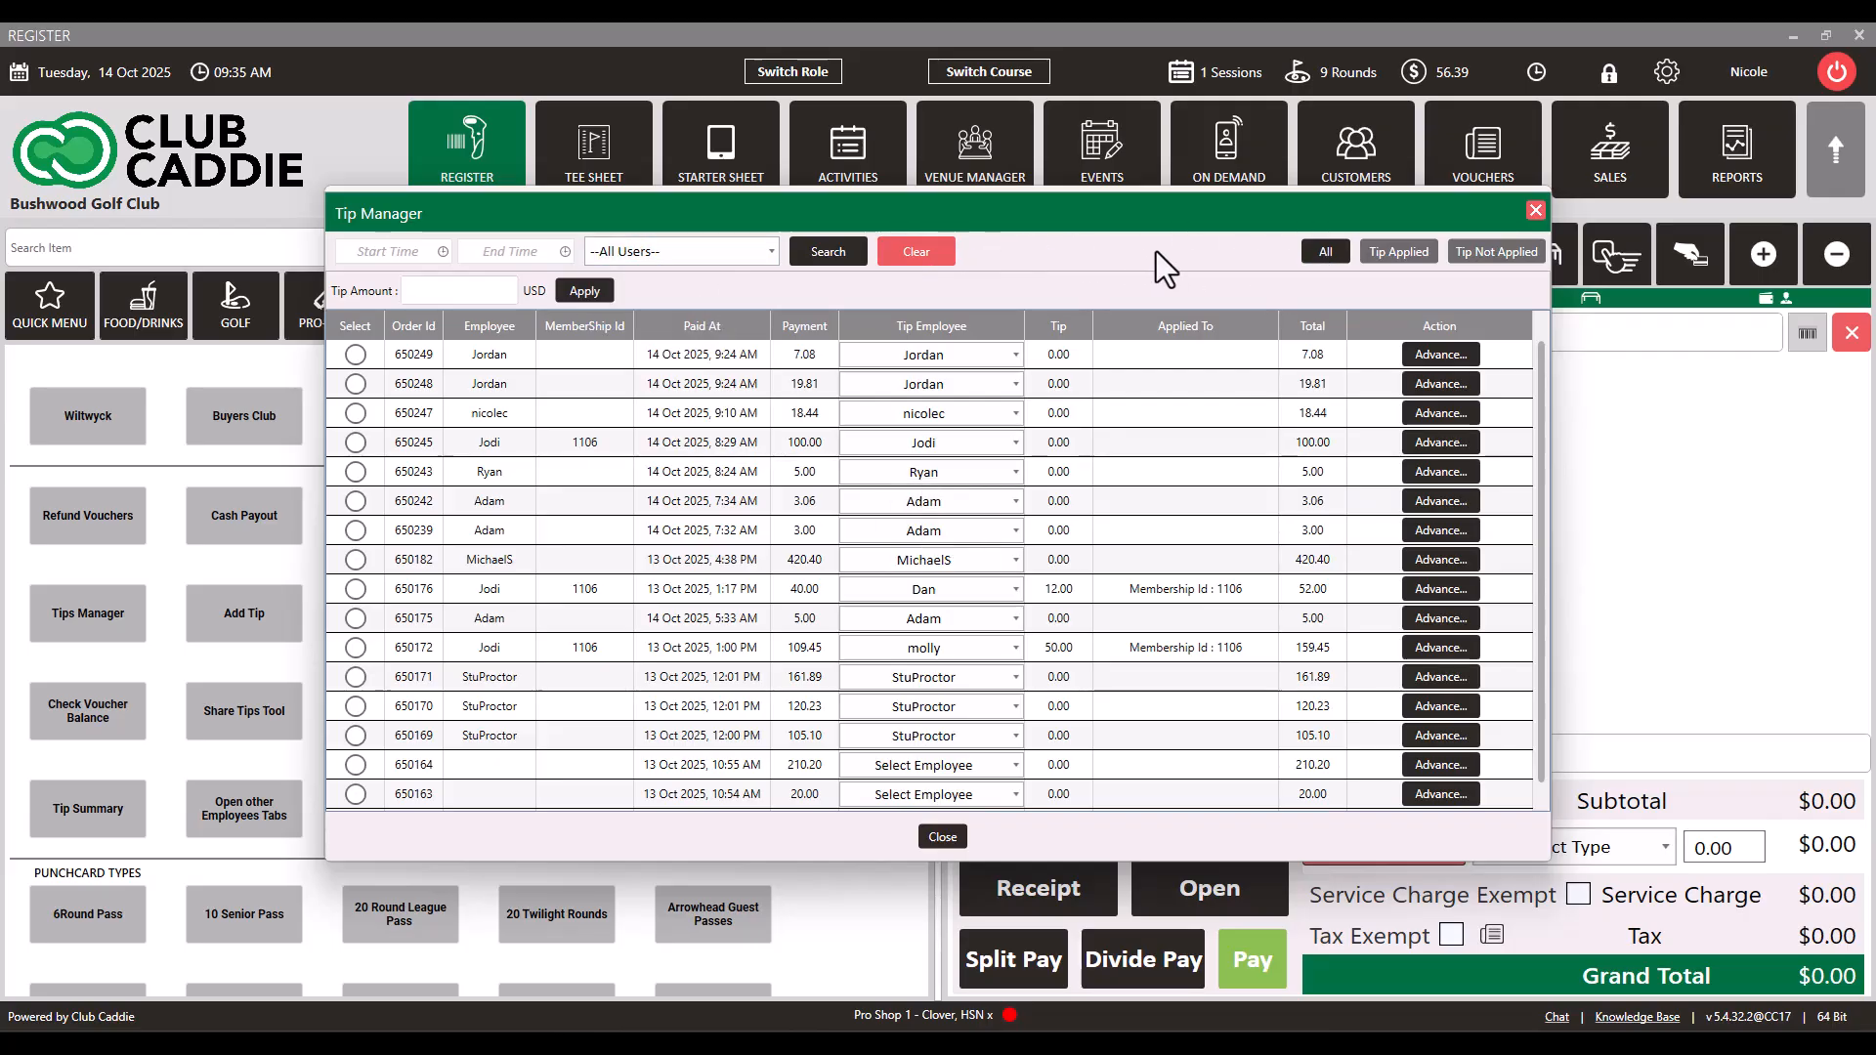
pyautogui.click(1403, 254)
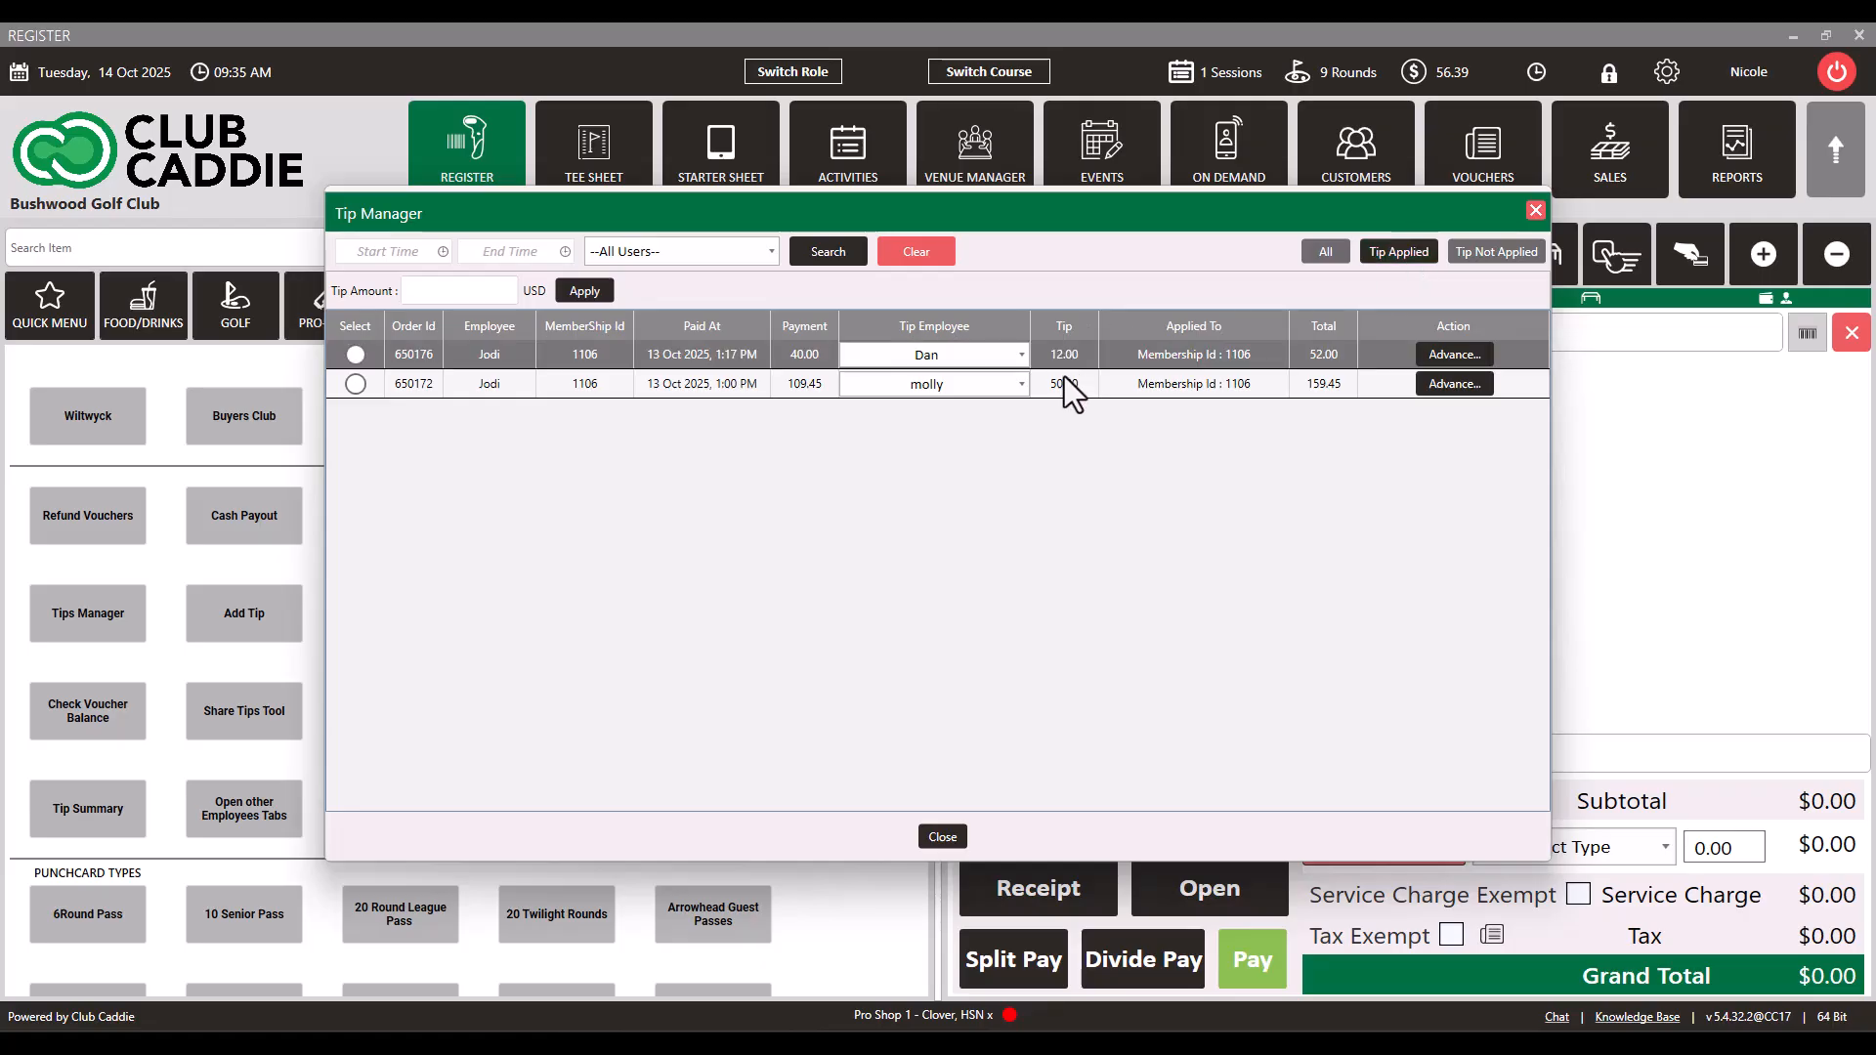
pyautogui.click(1489, 252)
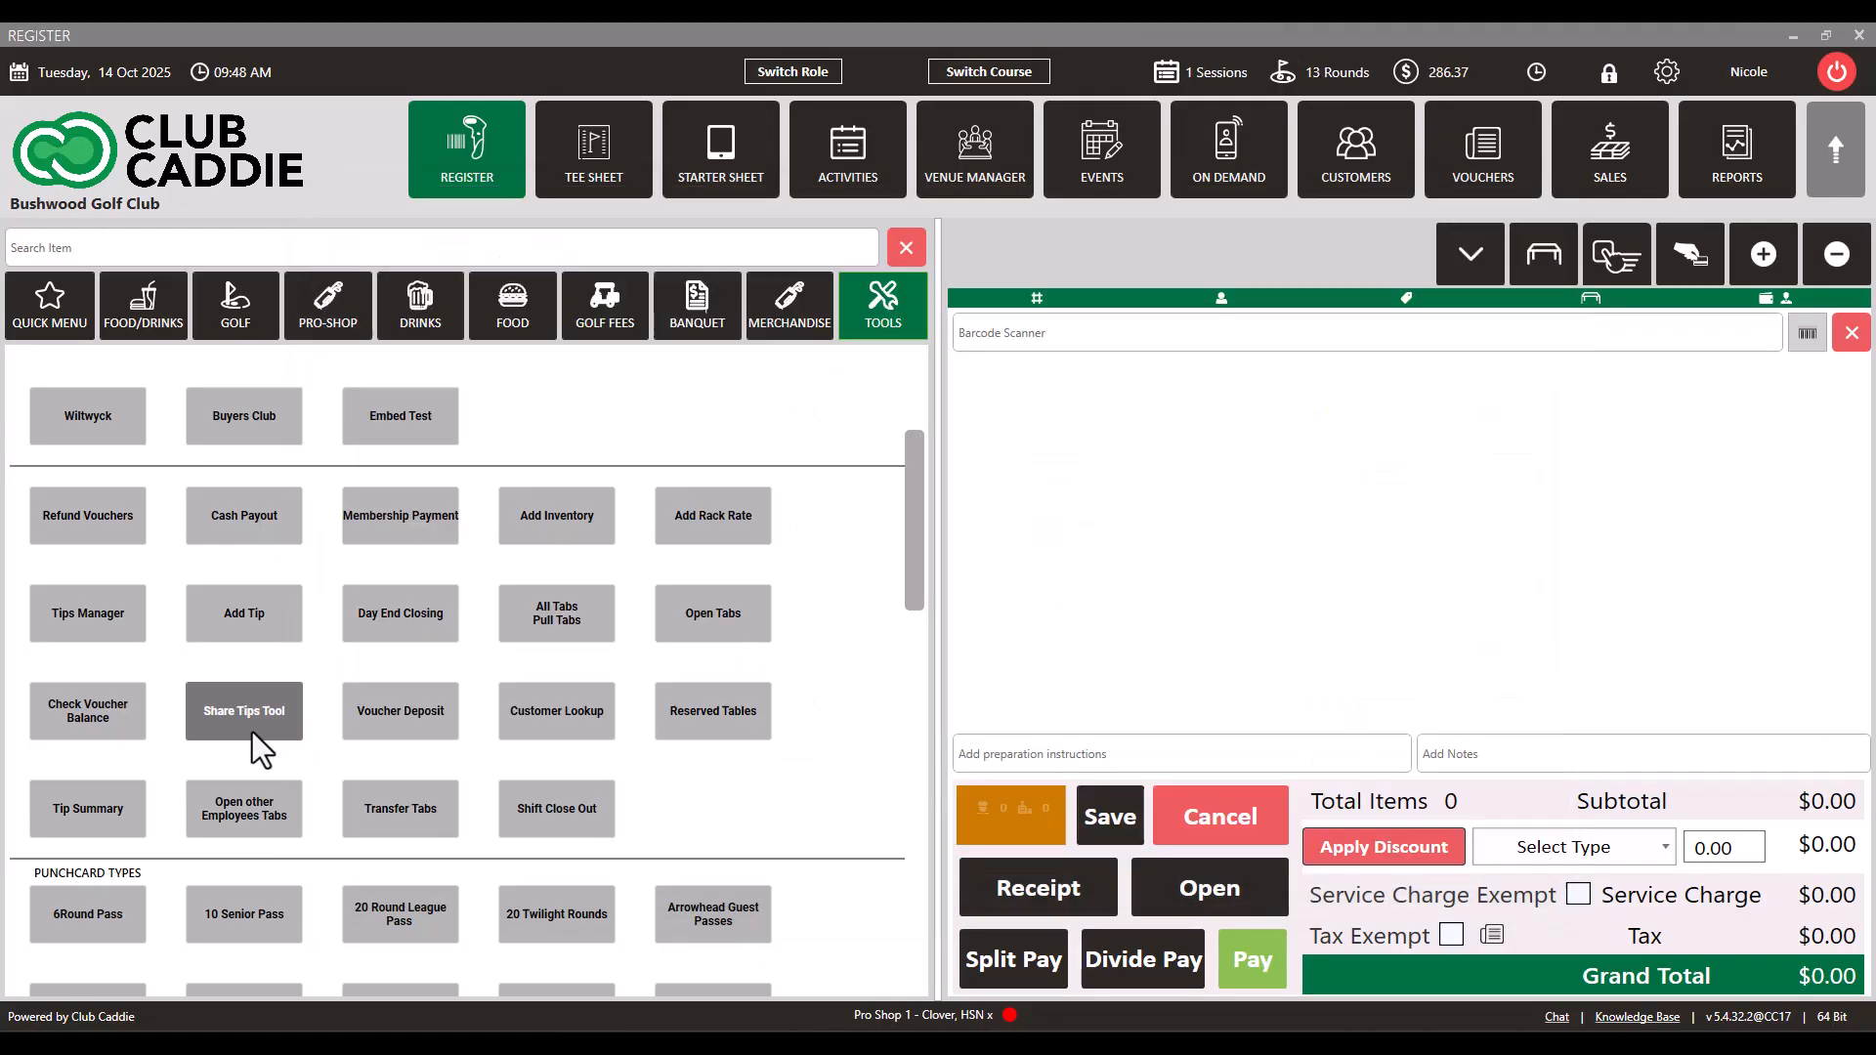
# Step: Open the Share Tips Tool and enter the employee PIN
pyautogui.click(252, 731)
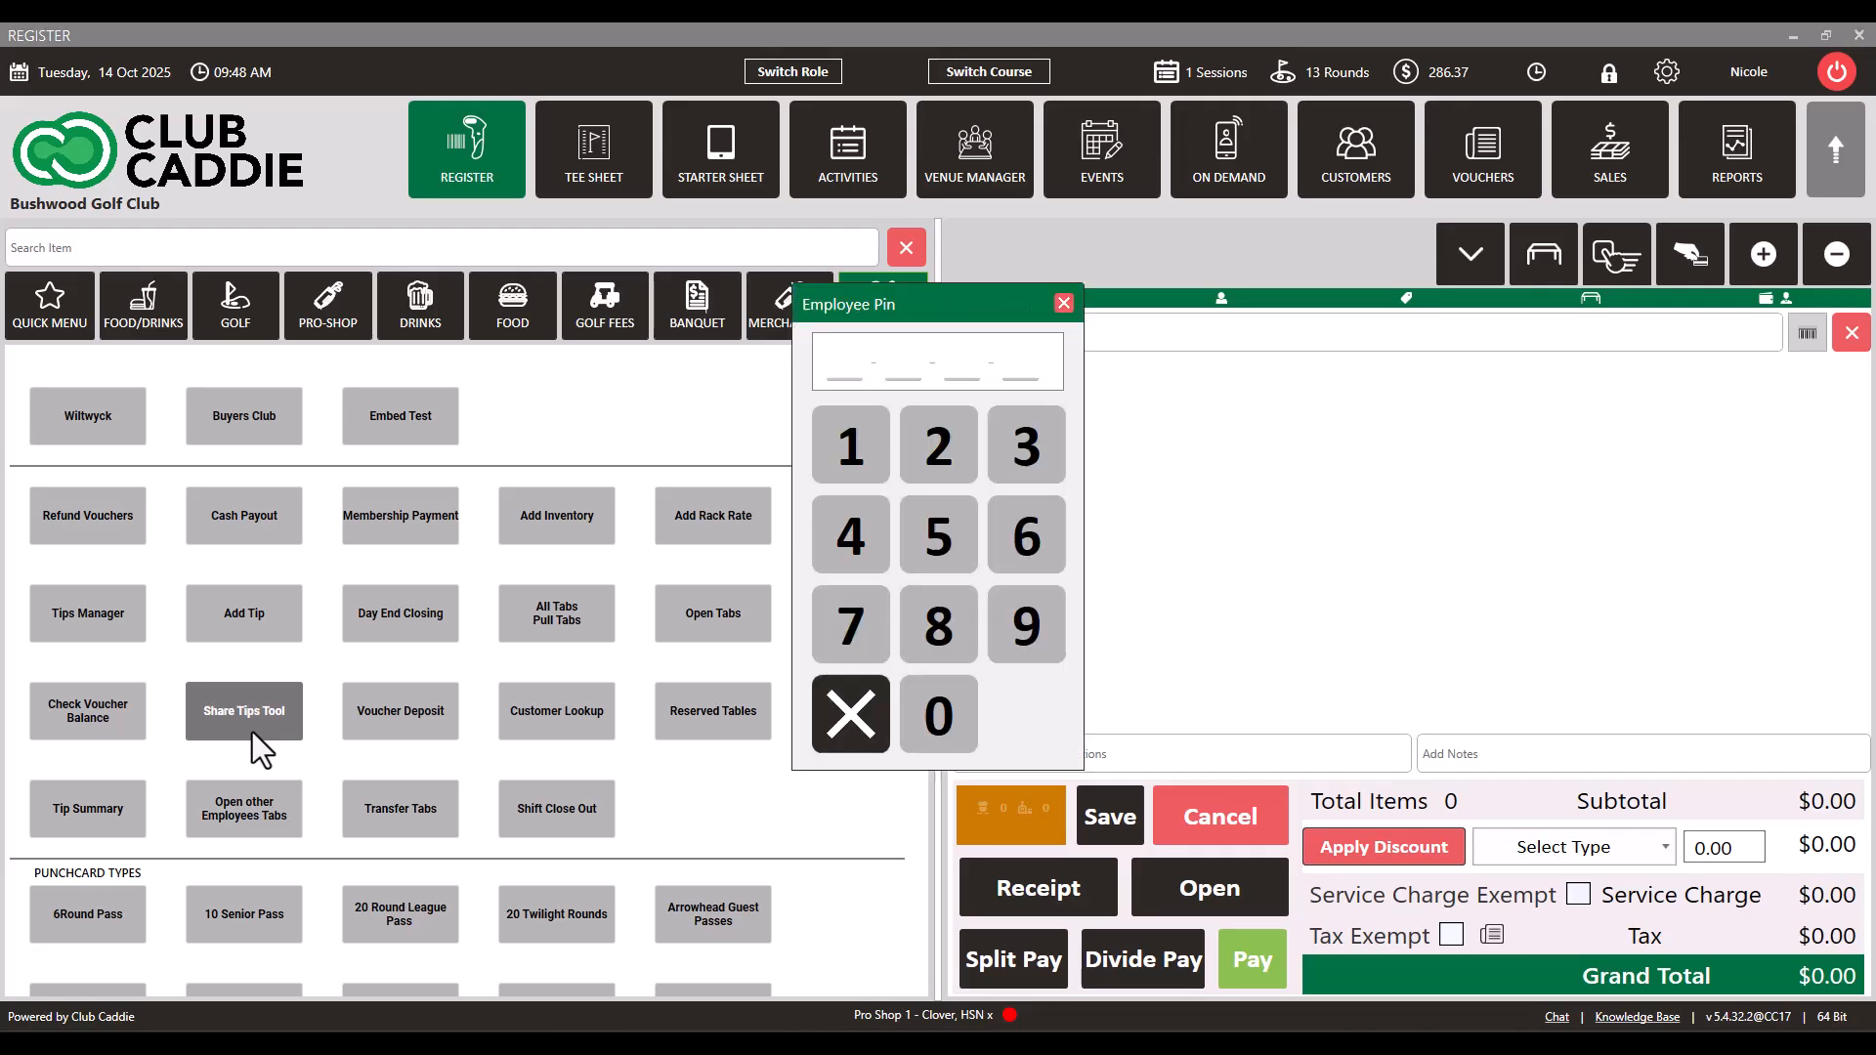
pyautogui.click(872, 447)
pyautogui.click(903, 449)
pyautogui.click(999, 438)
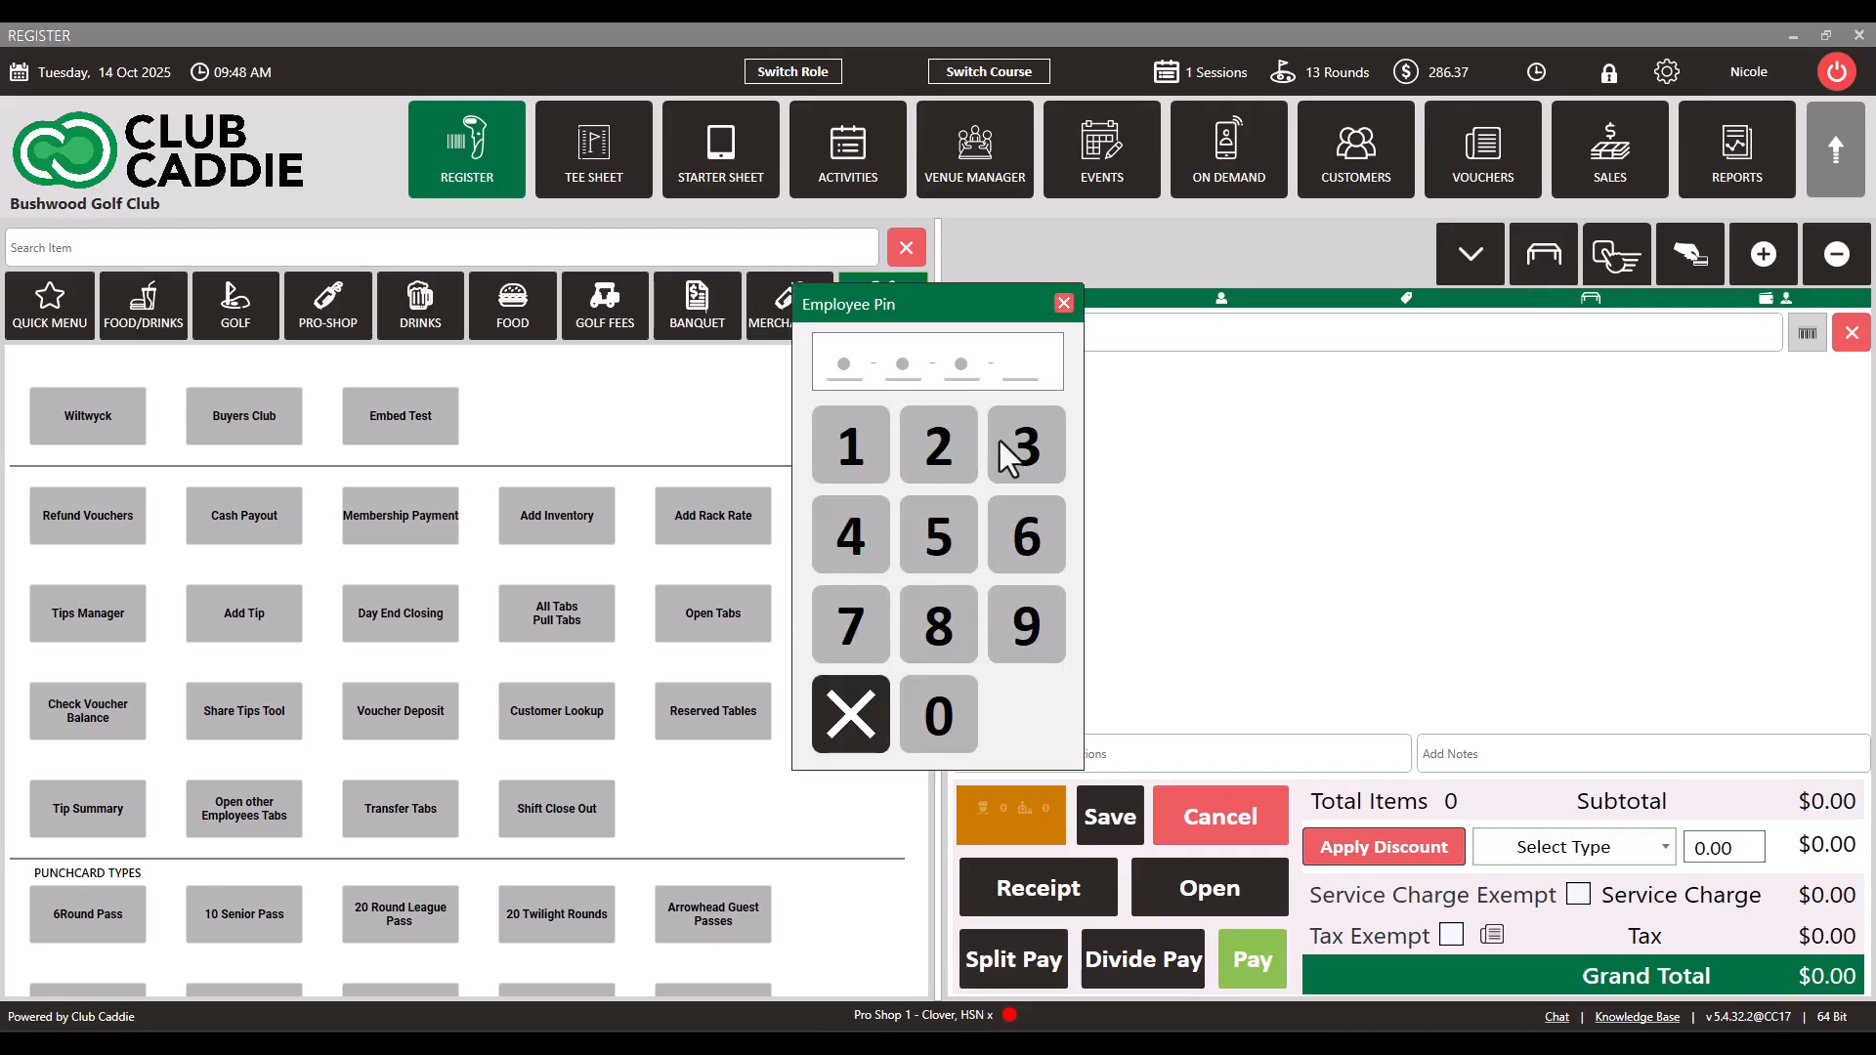
pyautogui.click(1026, 651)
# Step: In Tips Sharing, choose the employee to share the tip with and go through the percent and amount fields
pyautogui.click(827, 348)
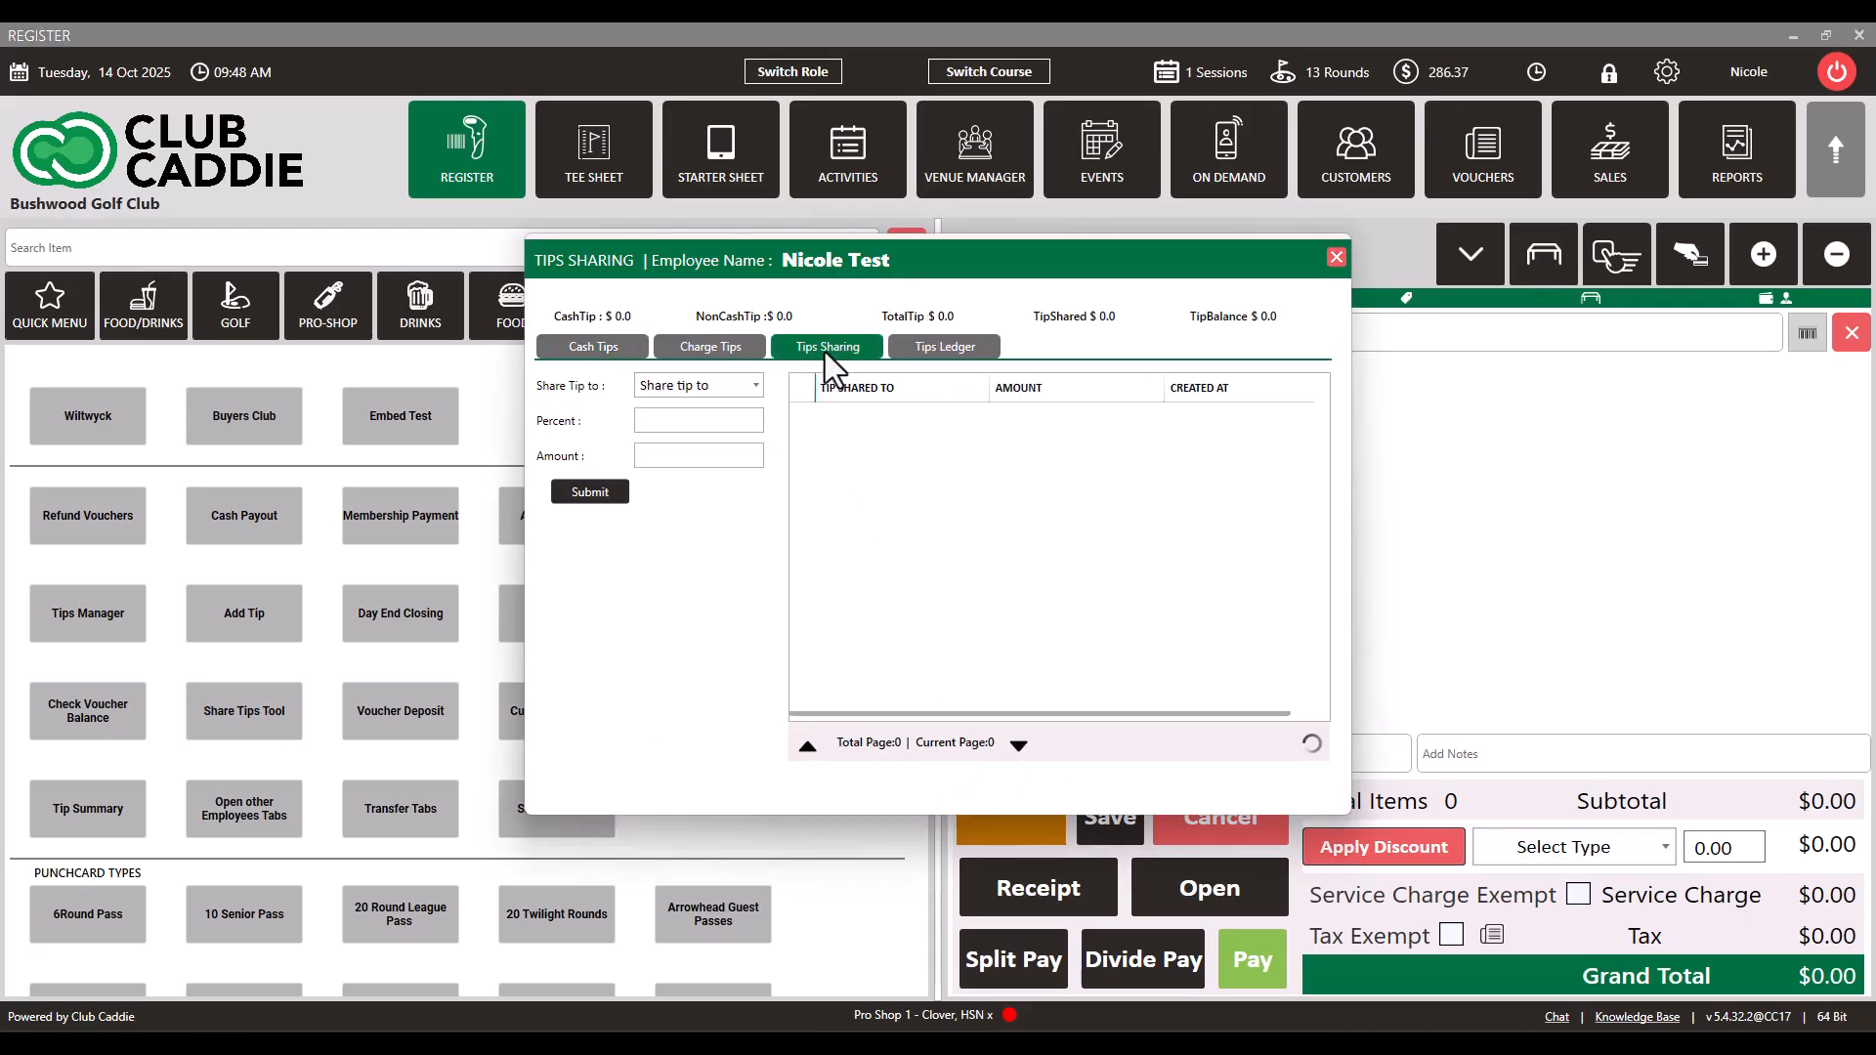
pyautogui.click(754, 381)
pyautogui.click(754, 411)
pyautogui.click(729, 422)
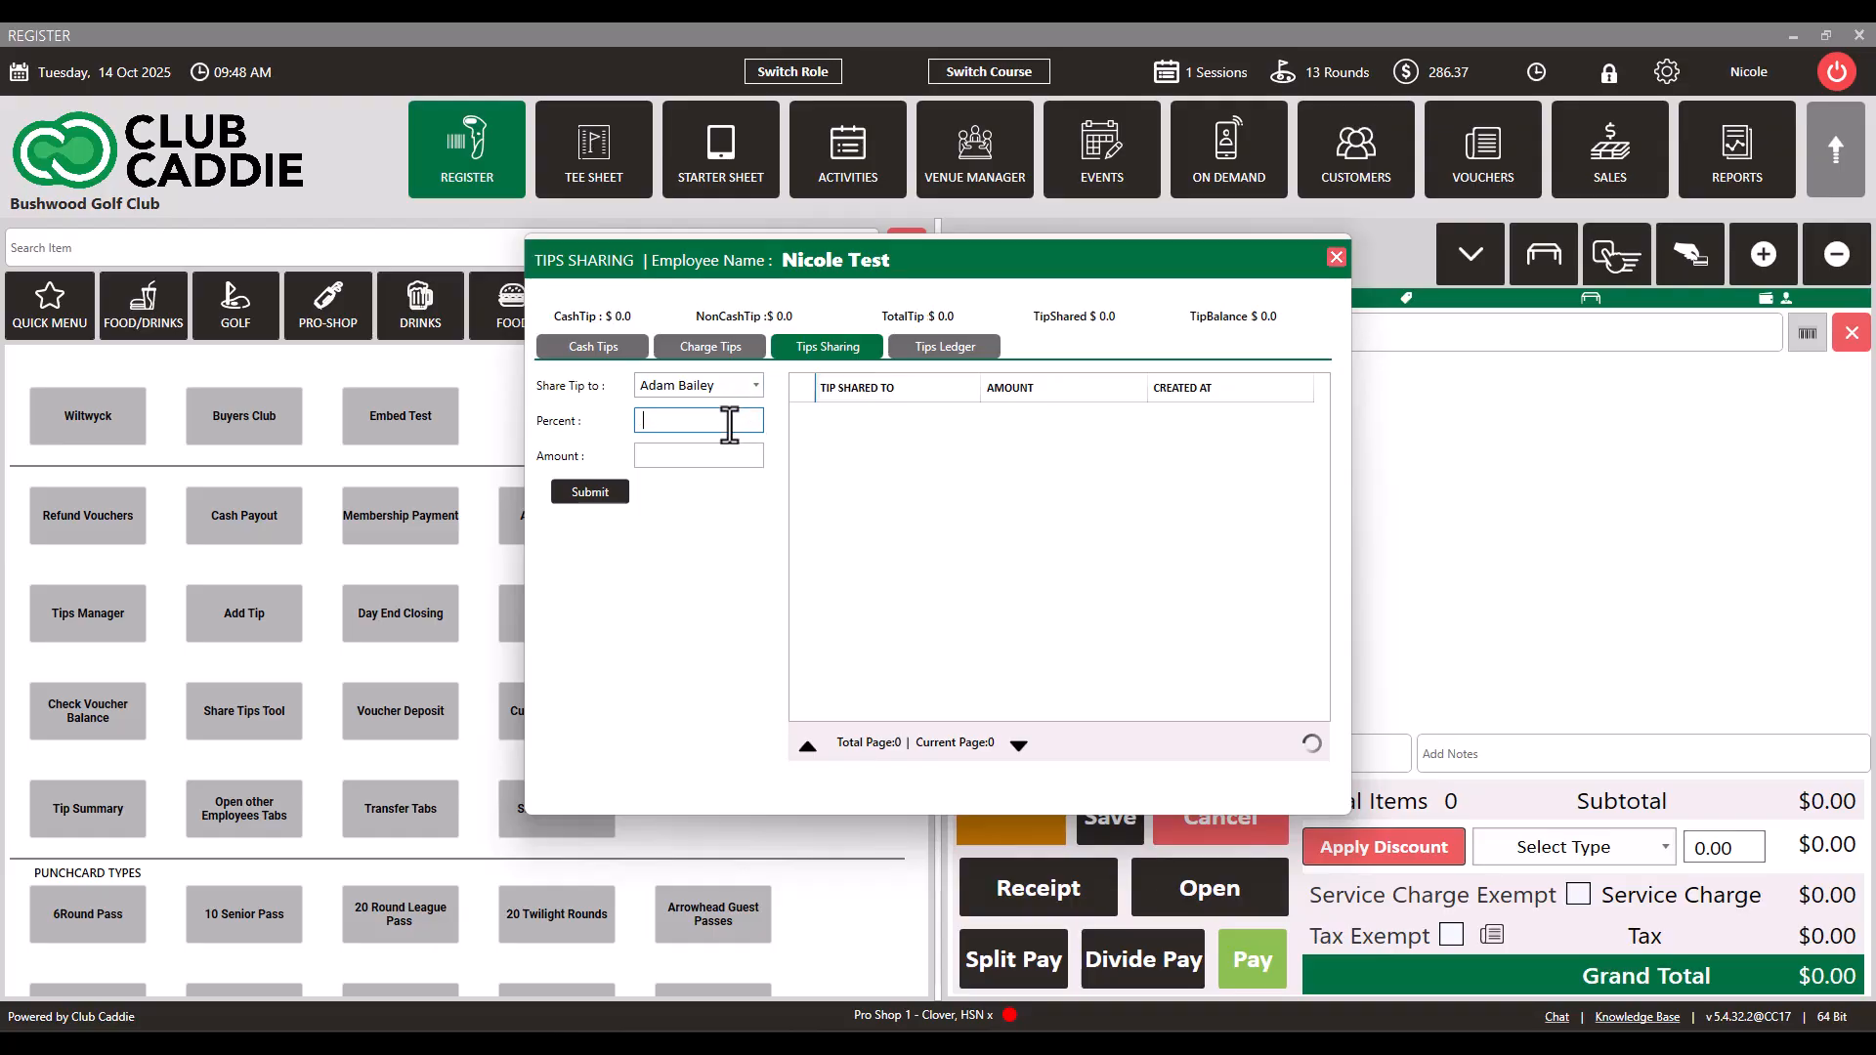
pyautogui.click(712, 455)
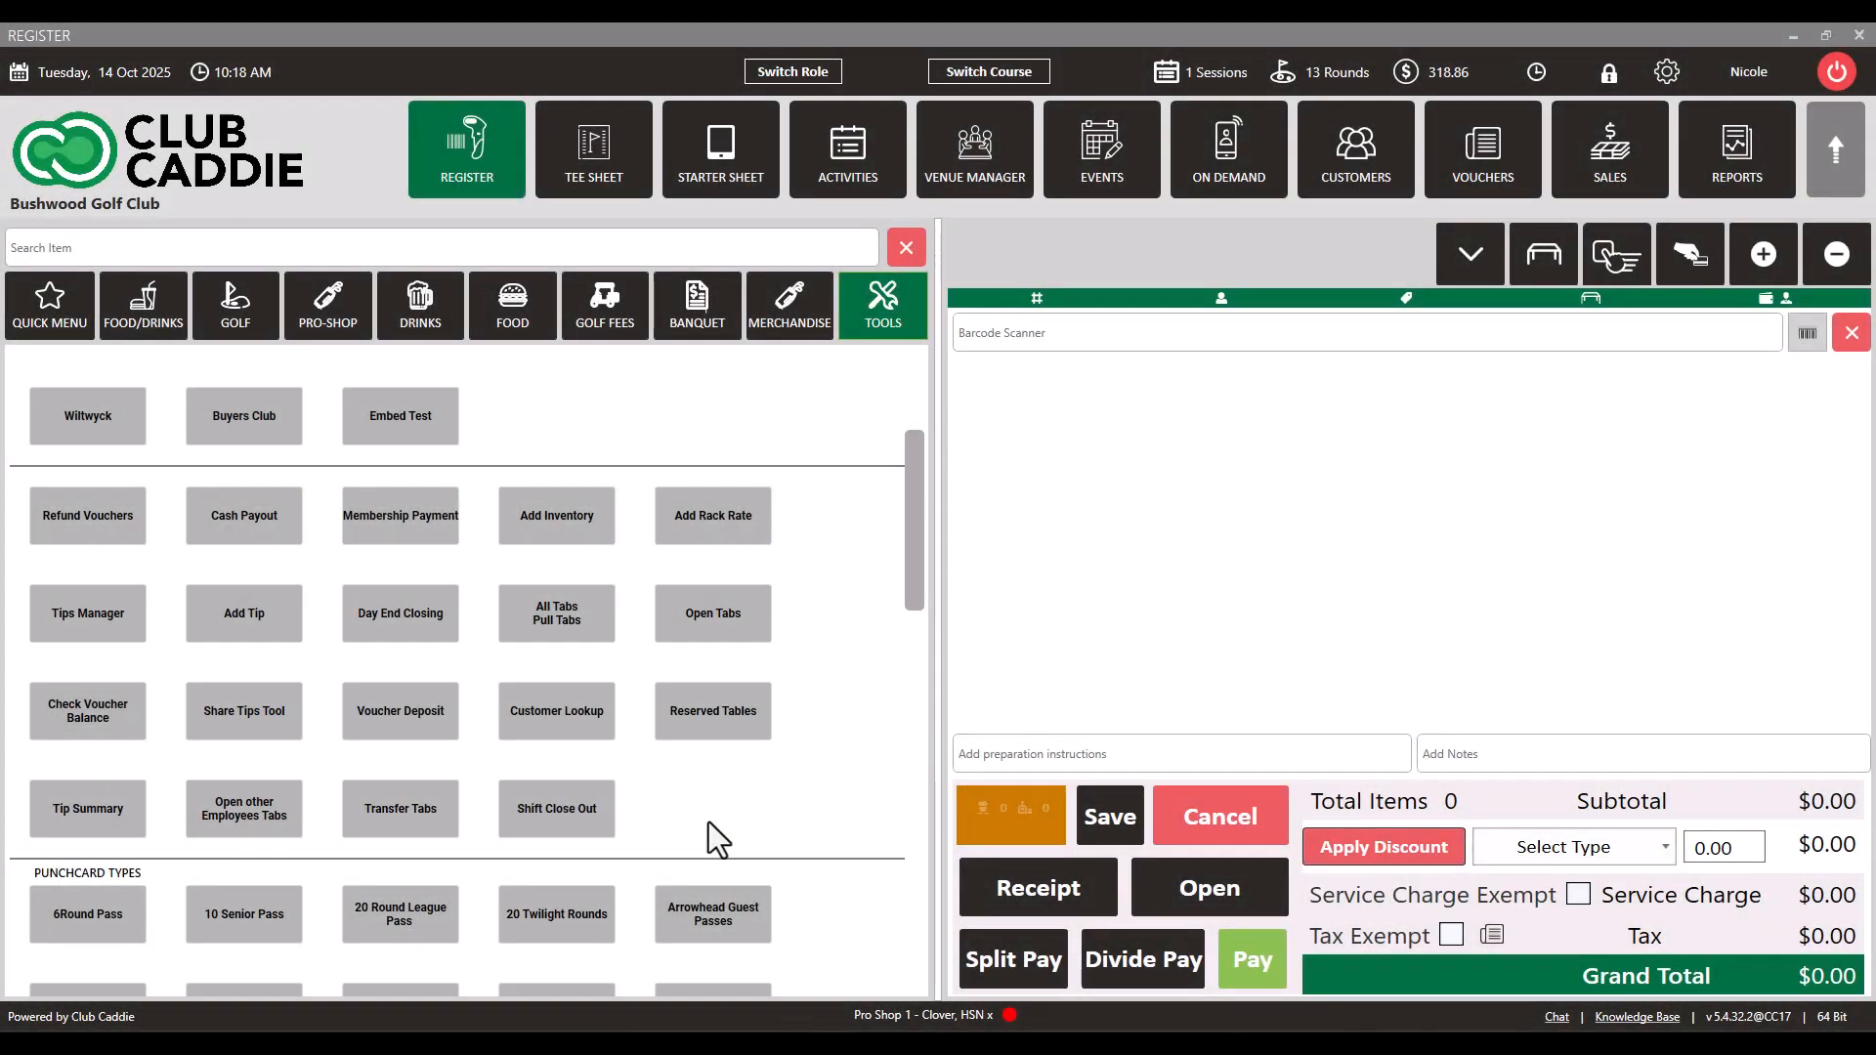
# Step: Open Shift Close Out with the employee PIN and list only the charge tips that are not applied
pyautogui.click(566, 825)
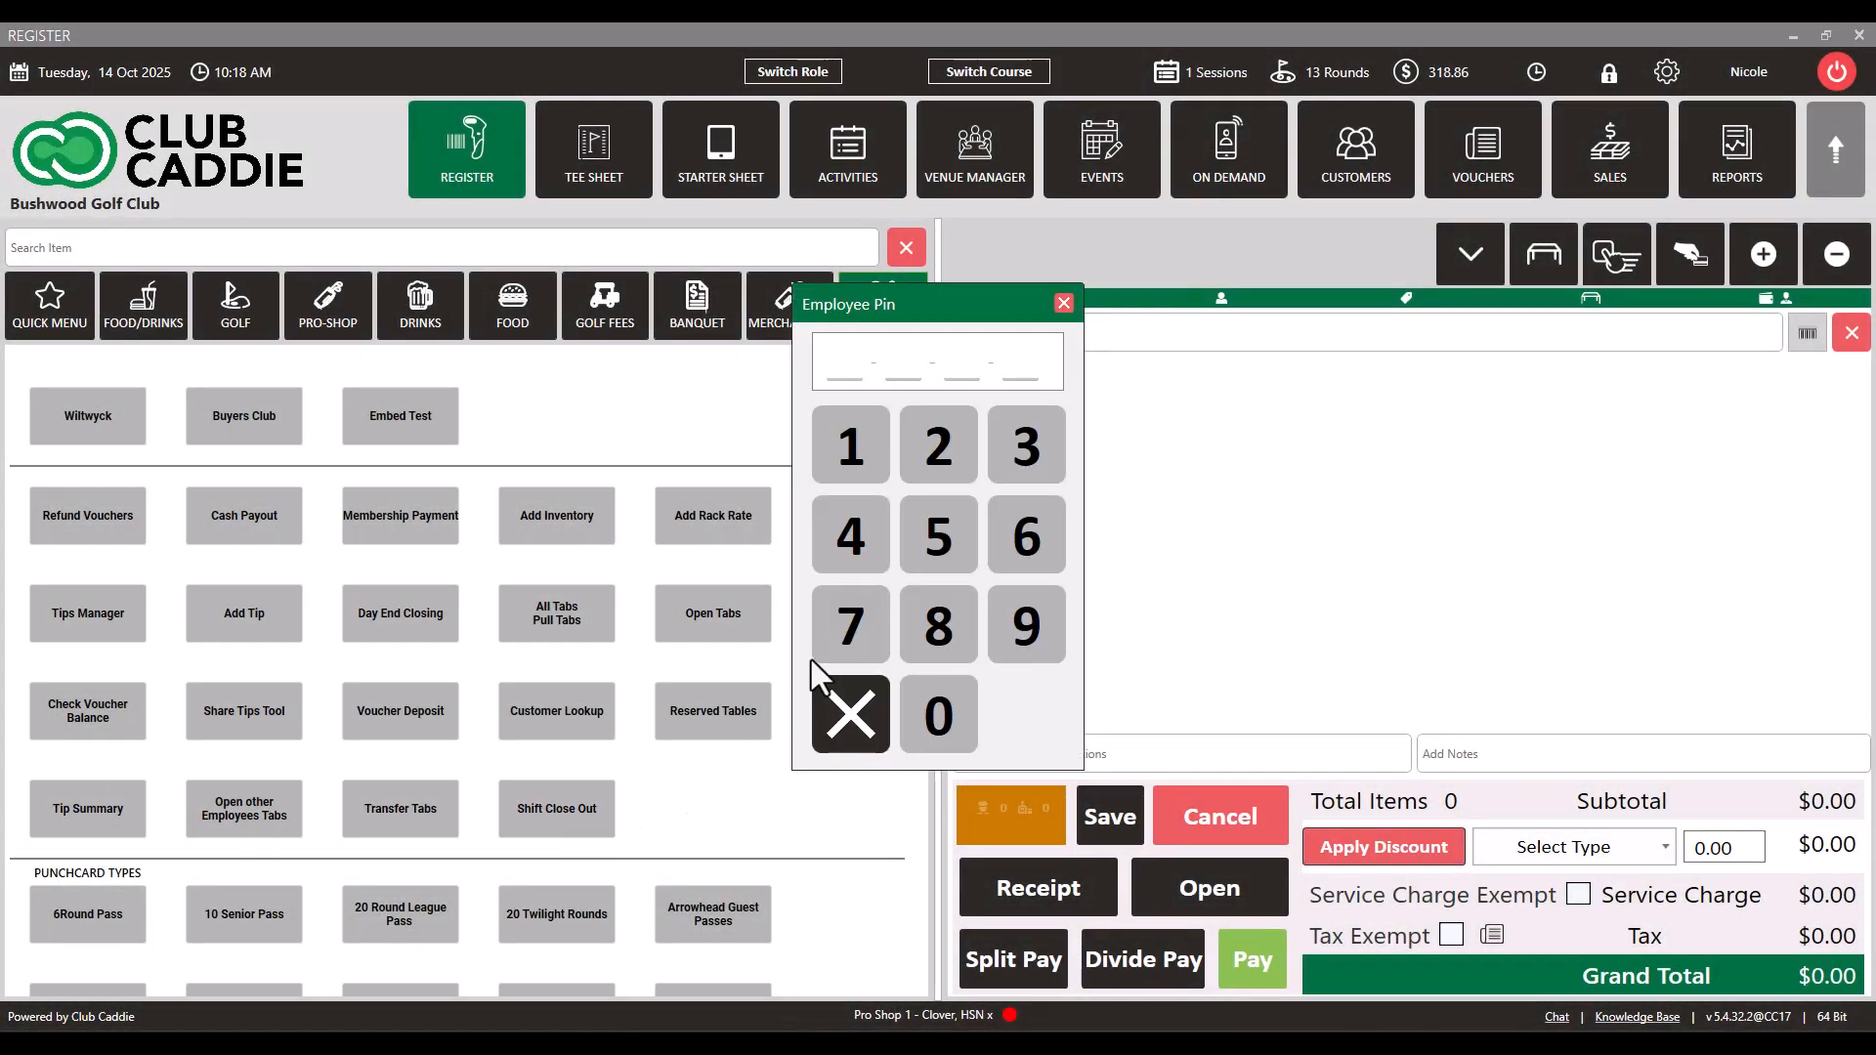
pyautogui.click(865, 451)
pyautogui.click(1012, 447)
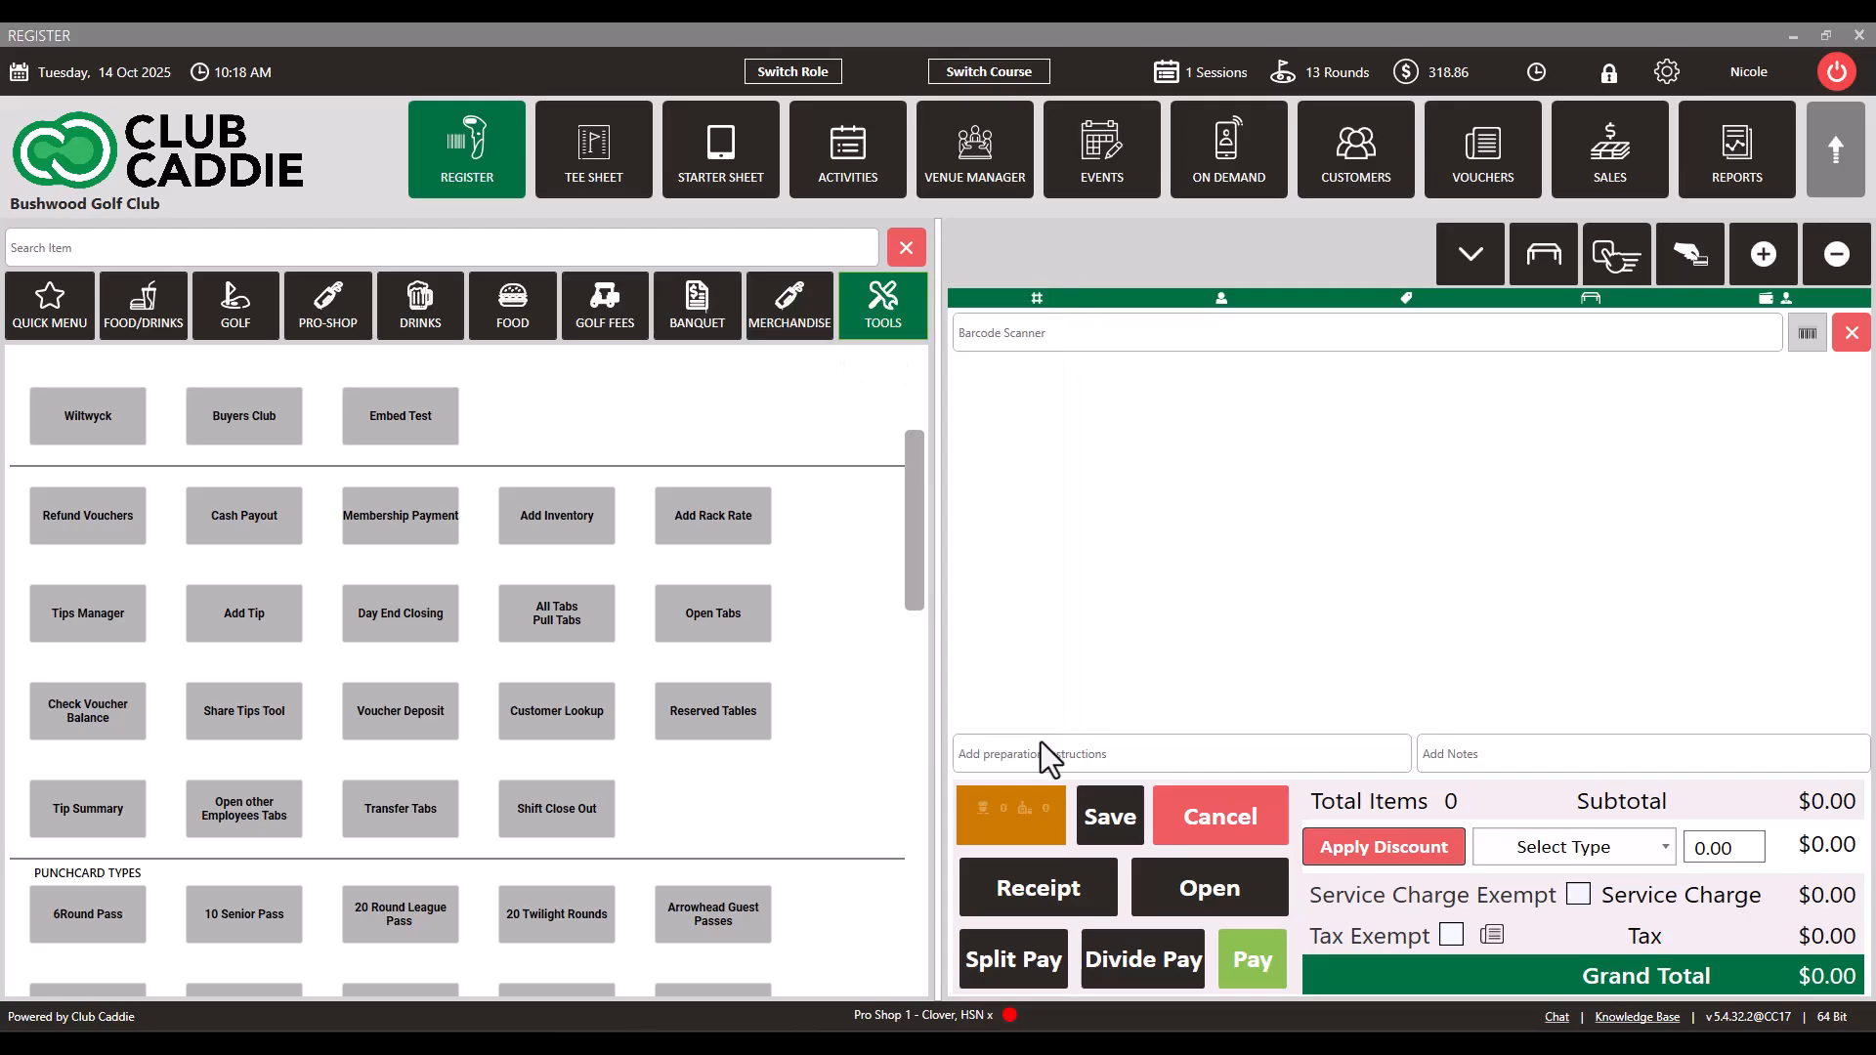
pyautogui.click(712, 345)
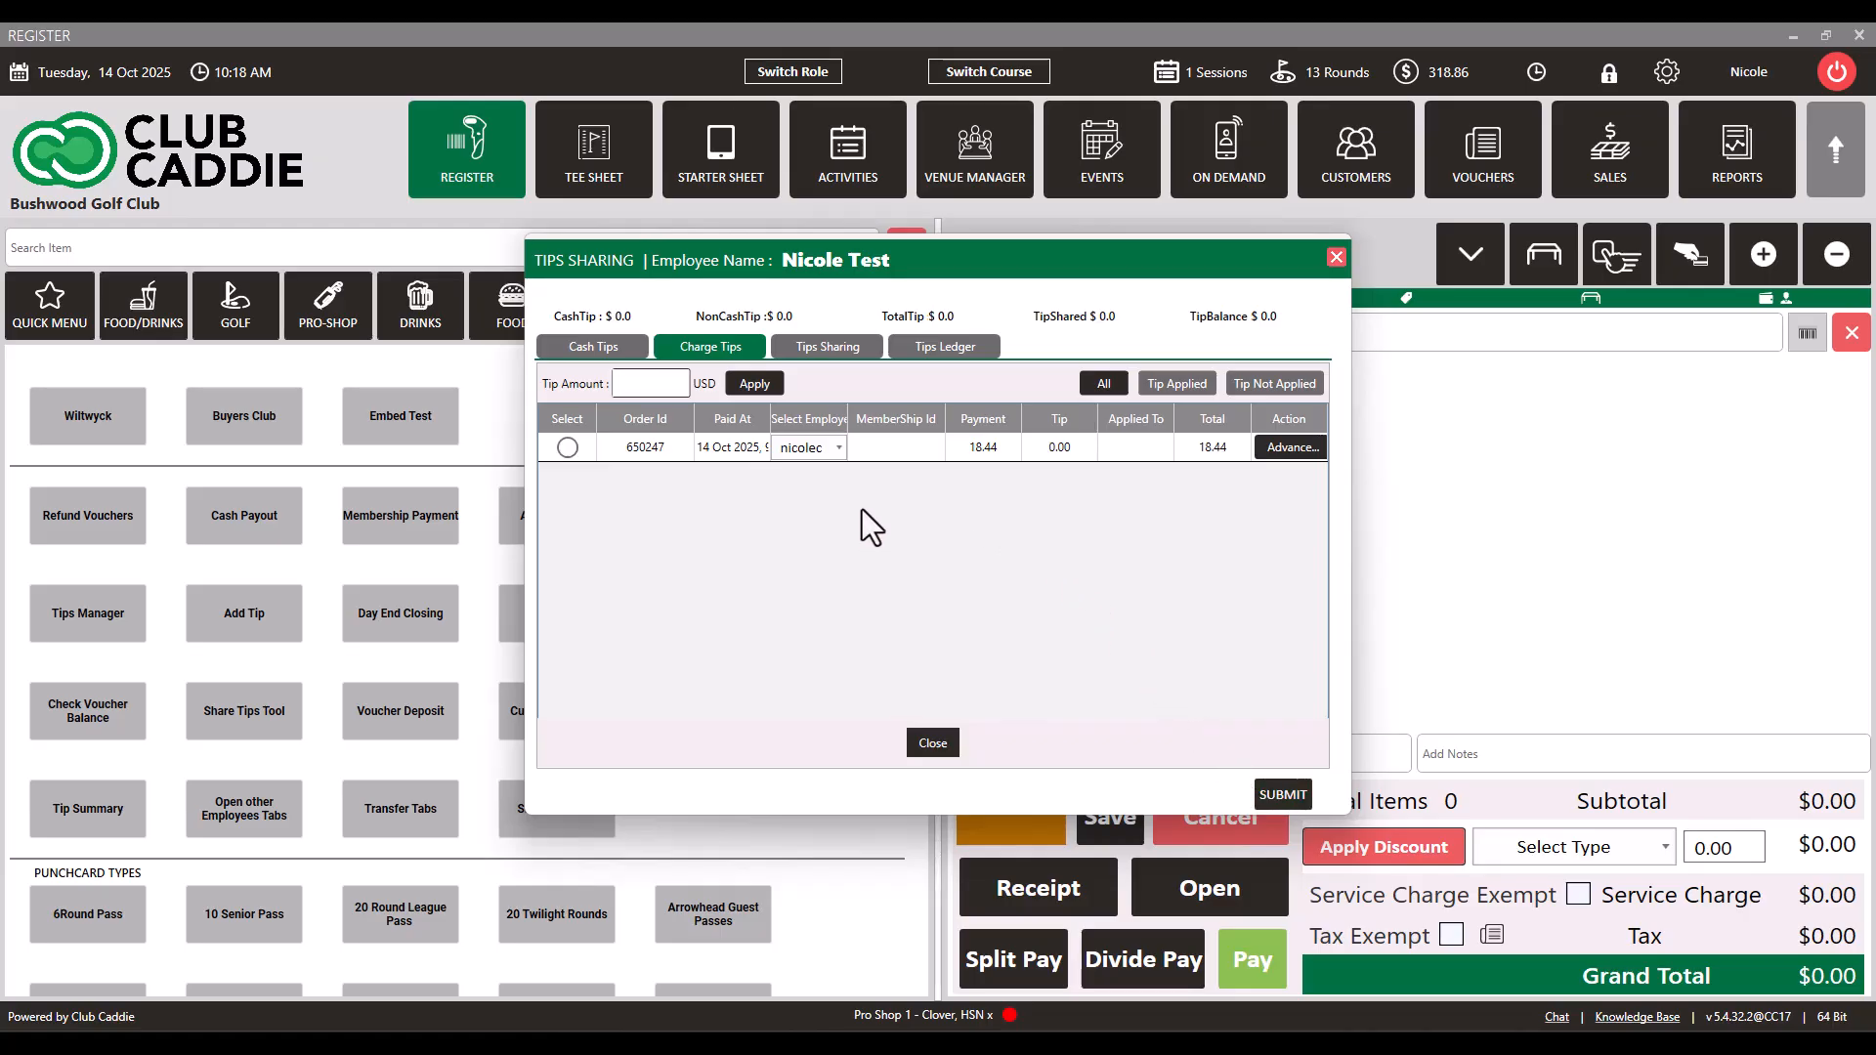
pyautogui.click(1241, 383)
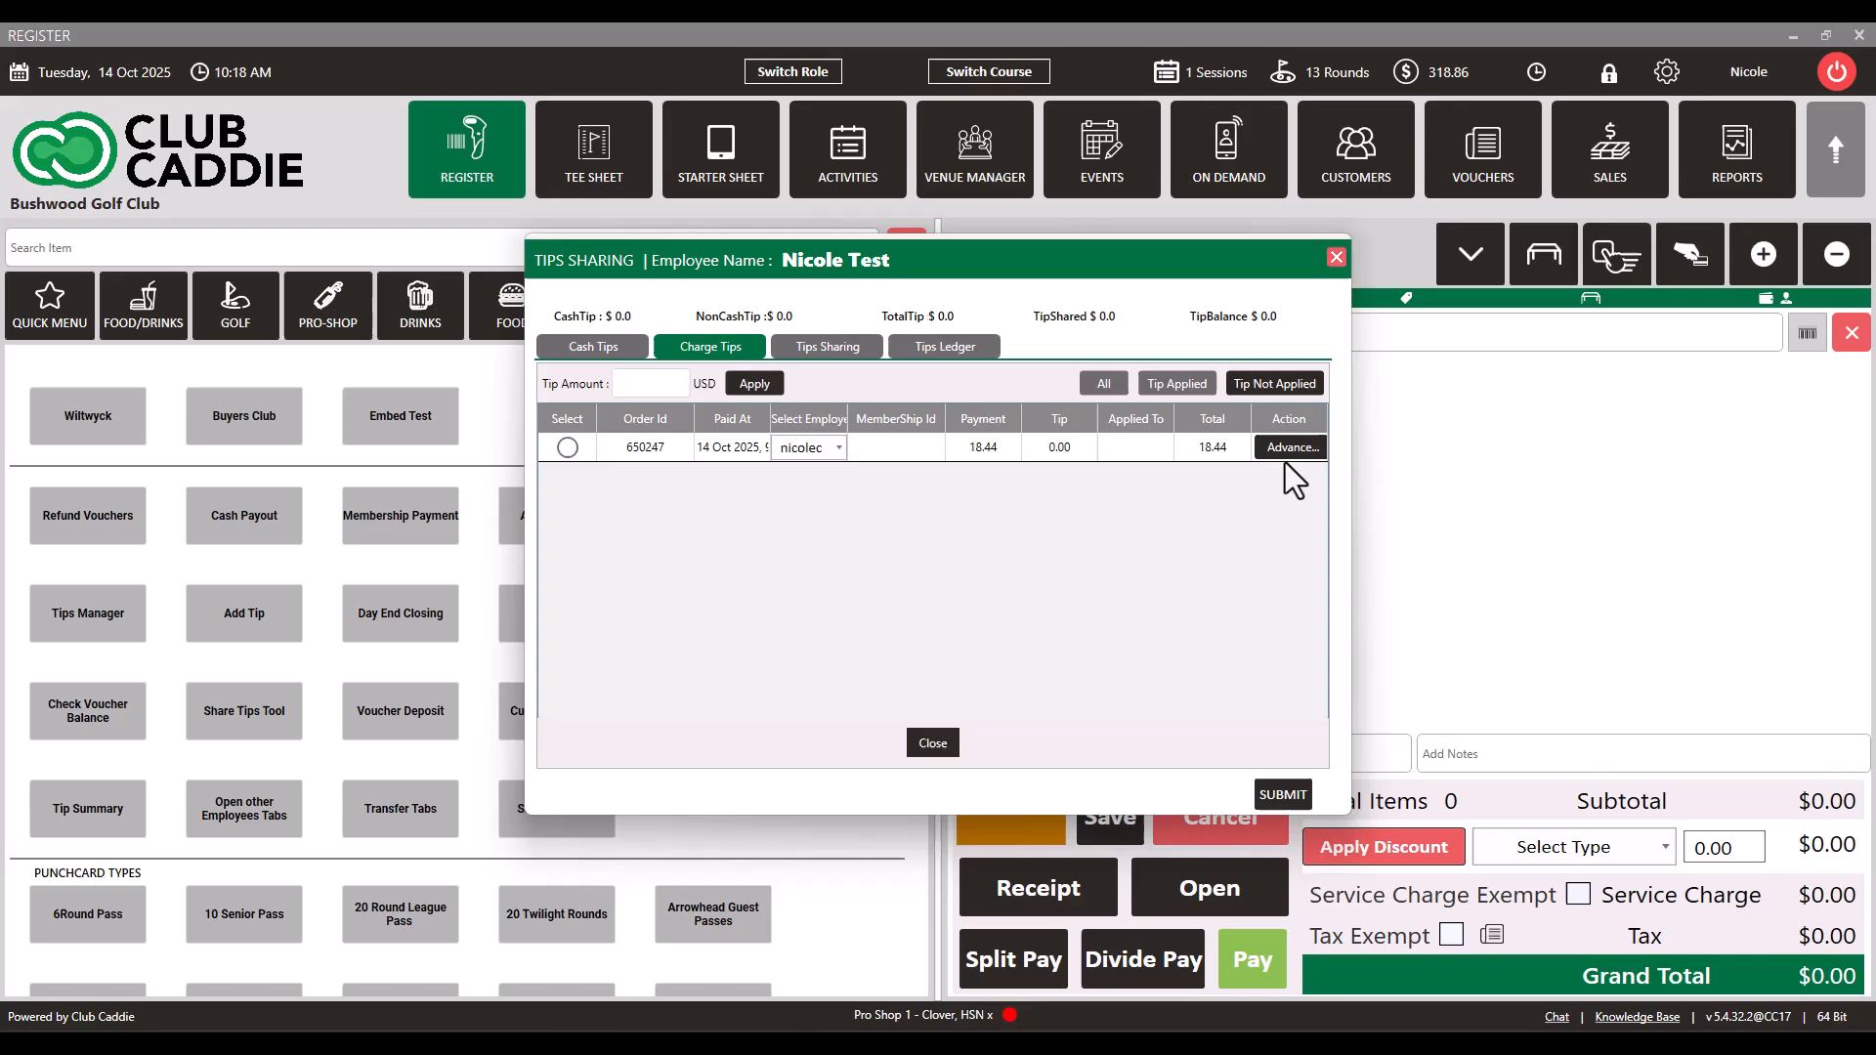
# Step: Try entering a 5.00 tip for the unapplied order in the advanced tip form, and close the form
pyautogui.click(1288, 449)
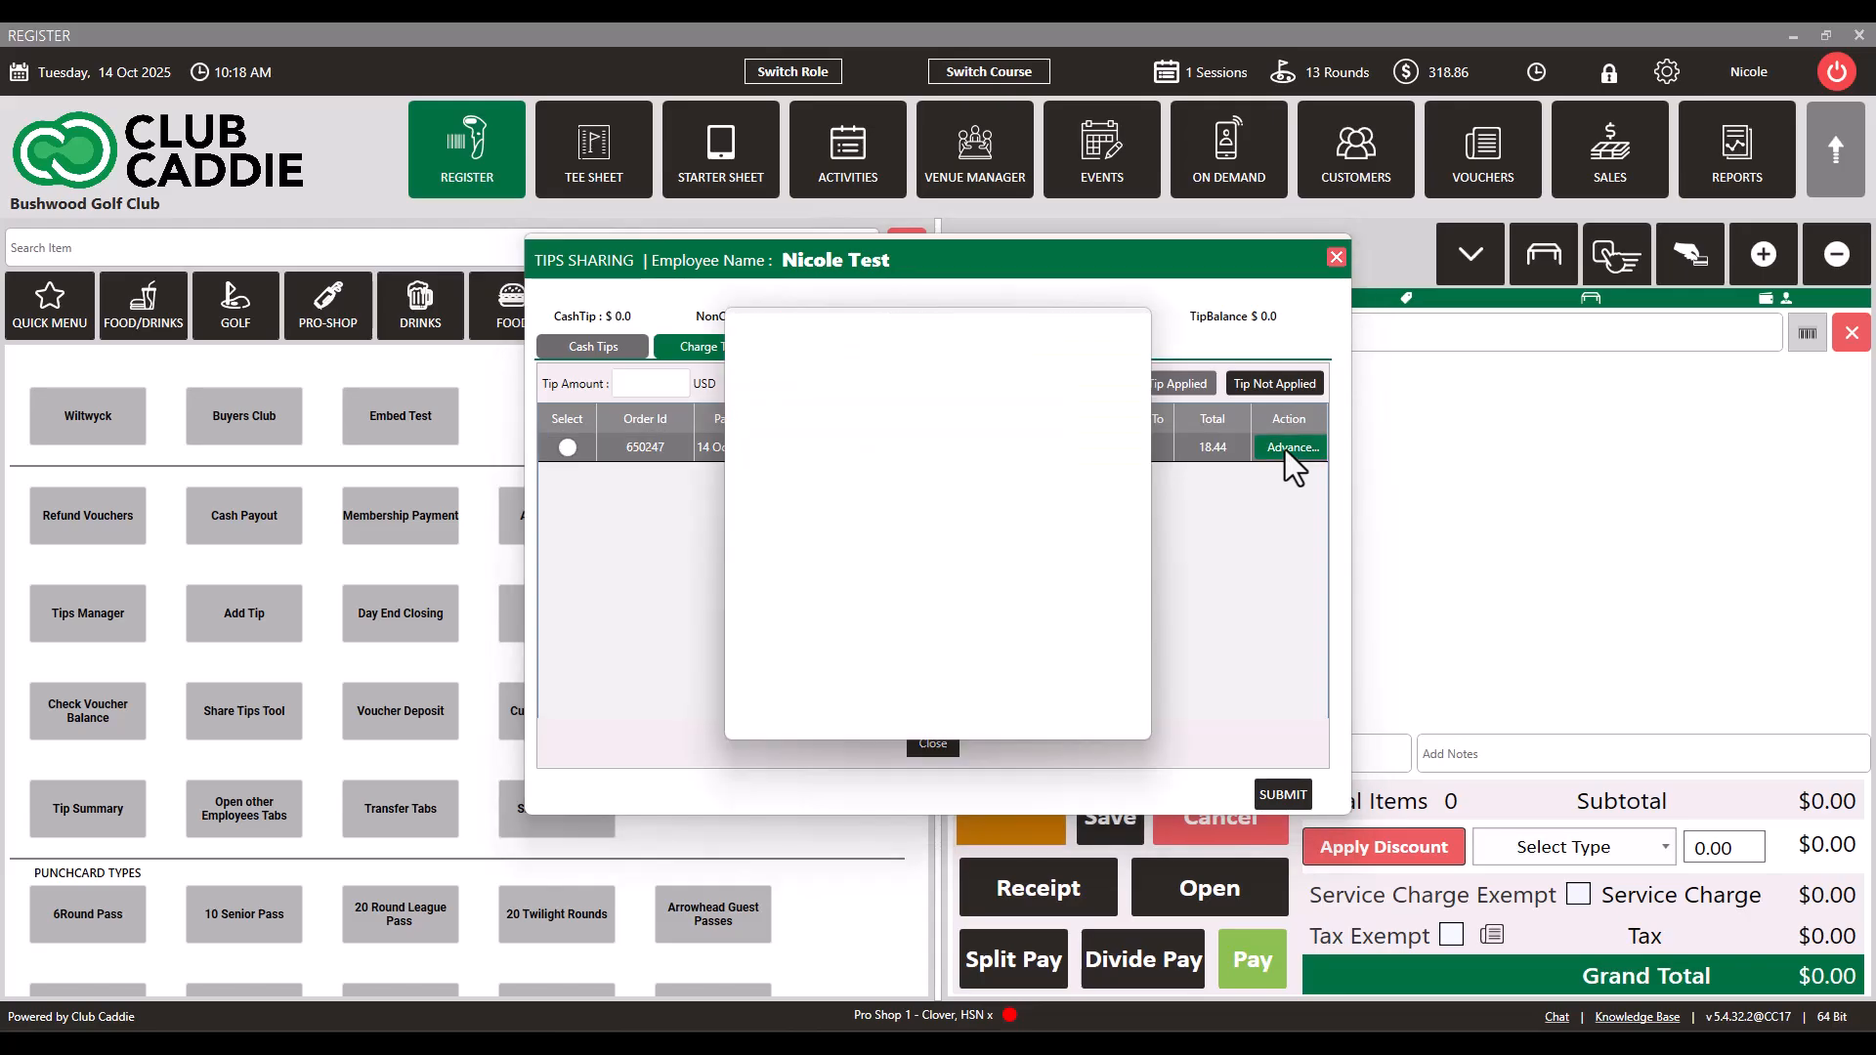
pyautogui.click(856, 503)
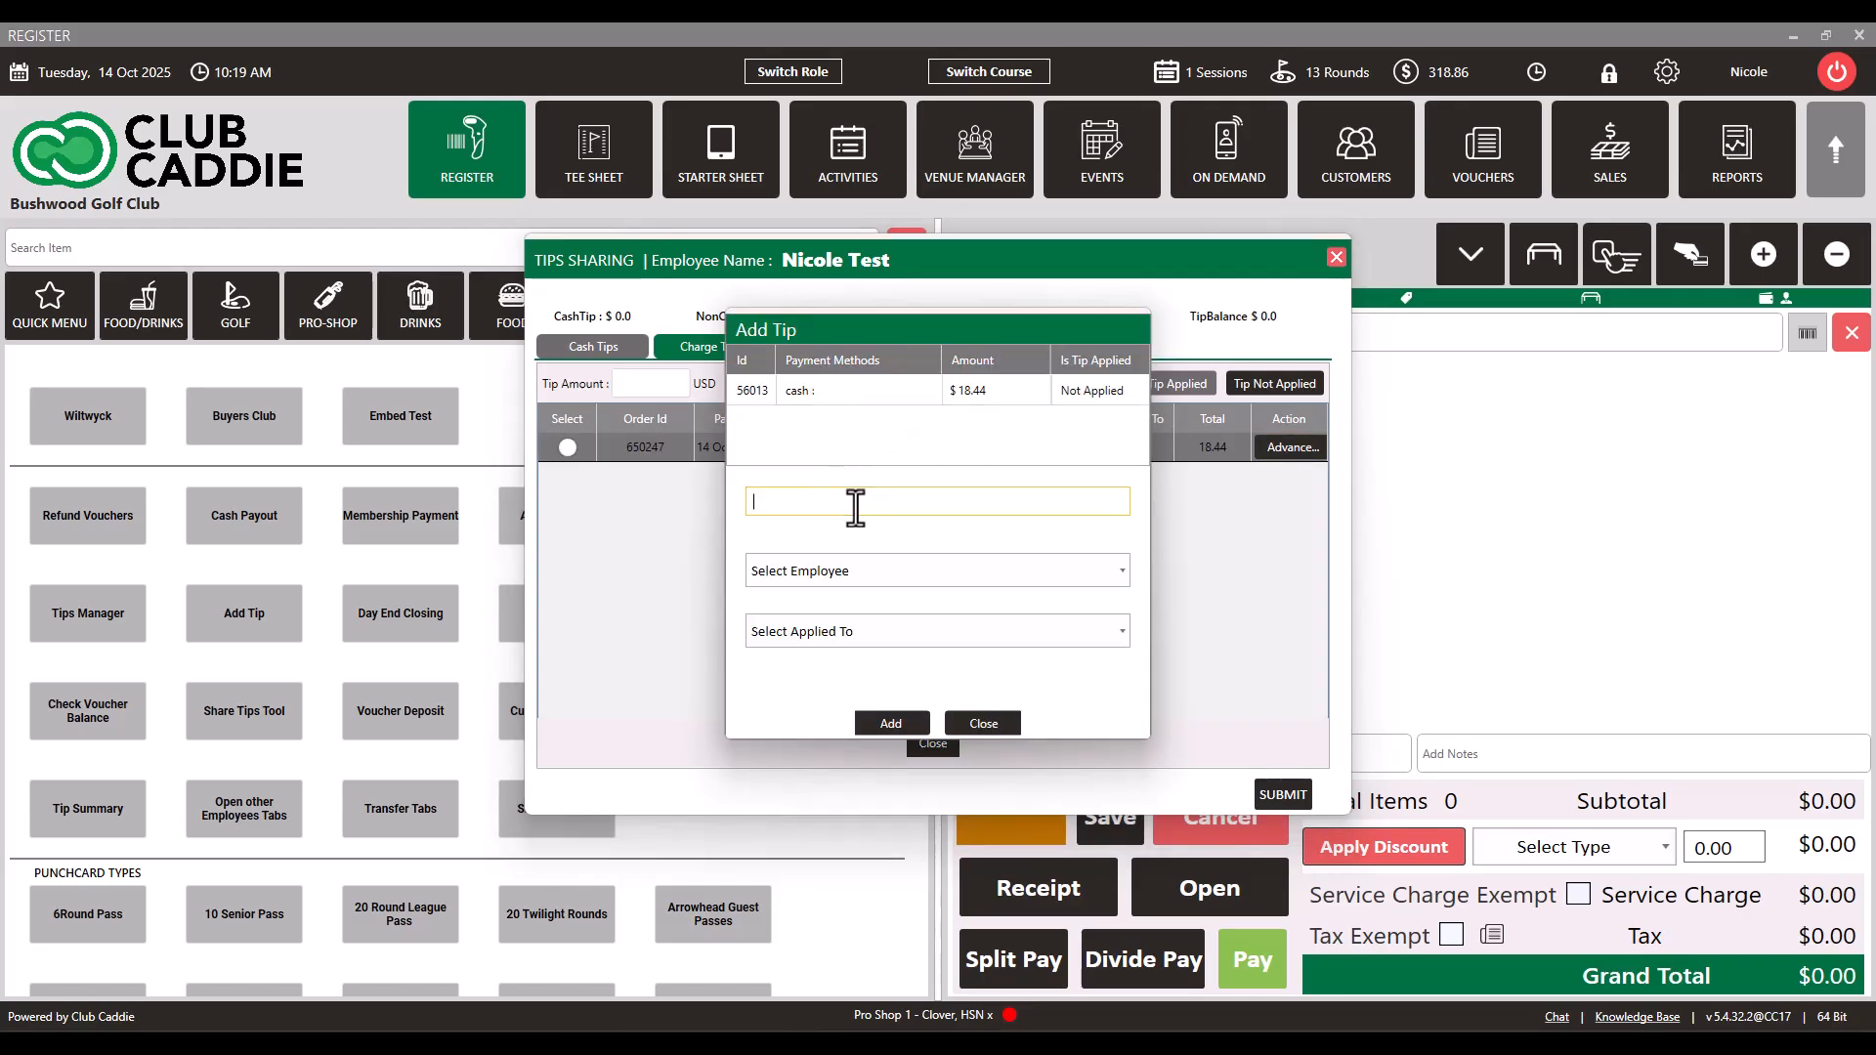
pyautogui.write('5.00')
pyautogui.click(859, 571)
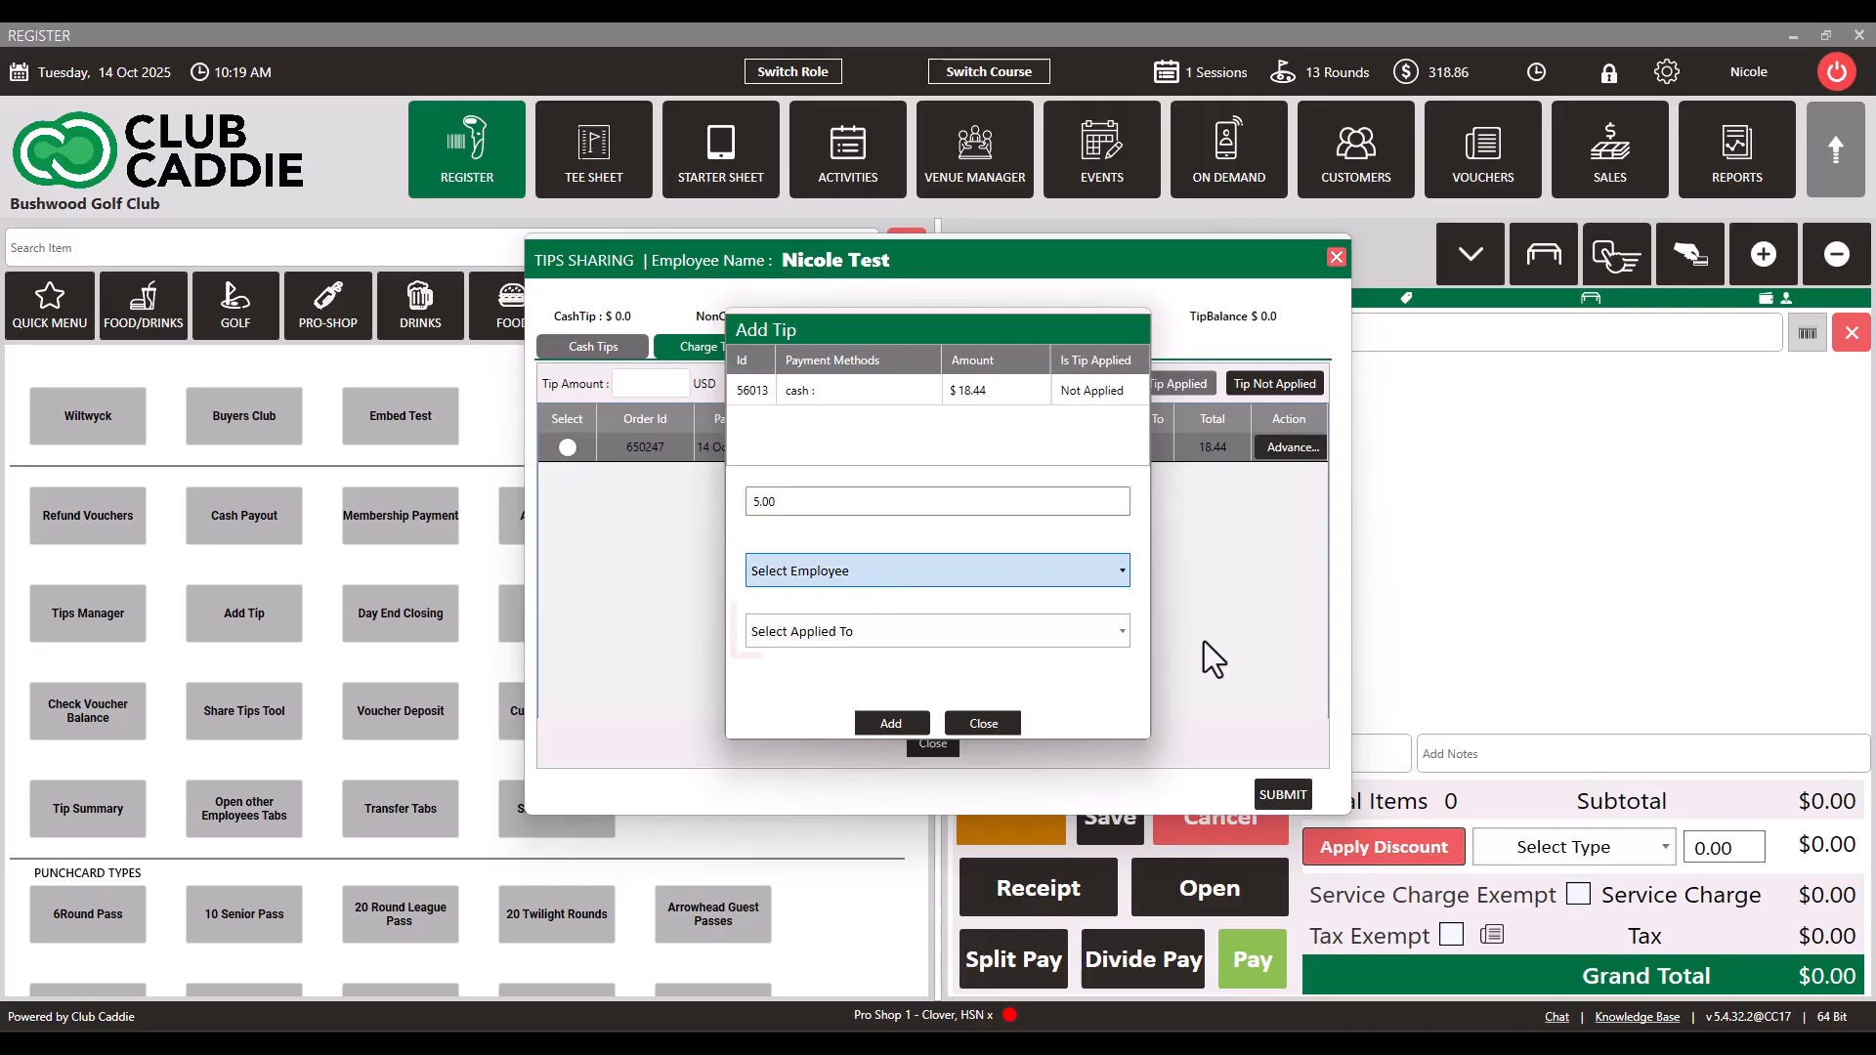
pyautogui.click(1190, 596)
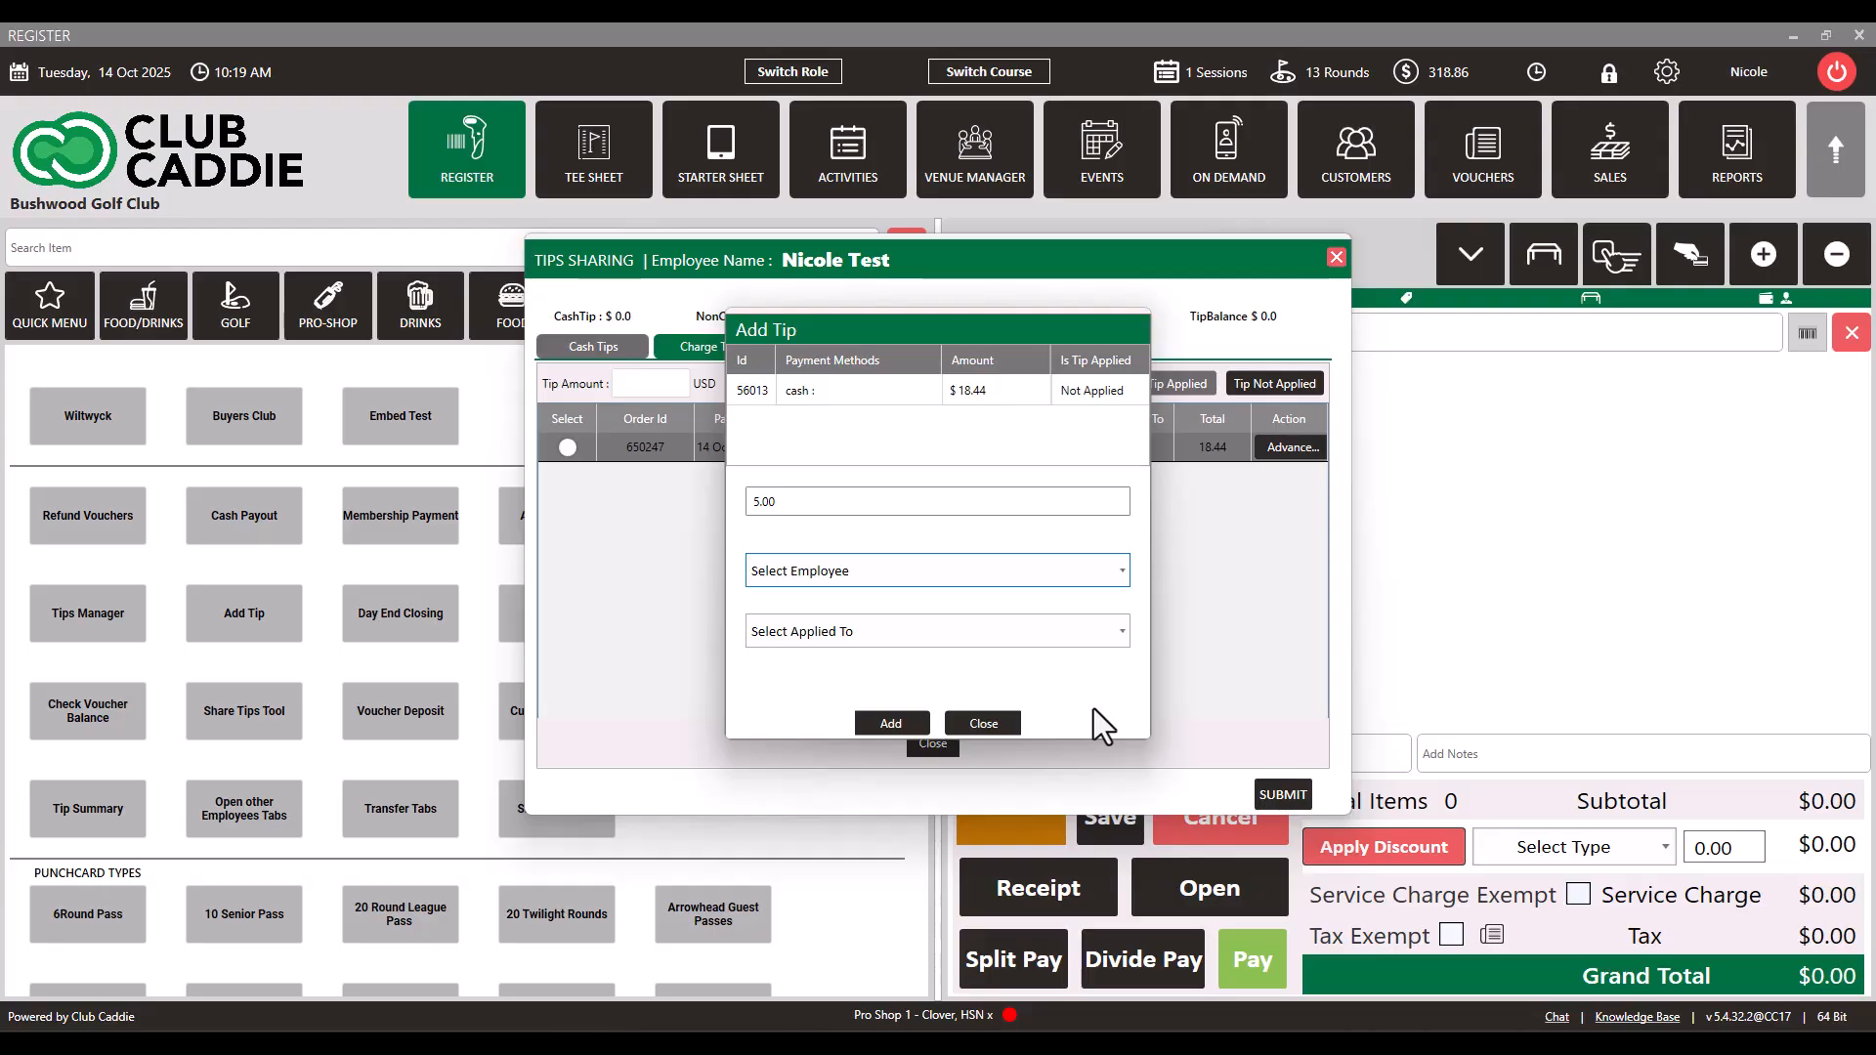
pyautogui.click(984, 723)
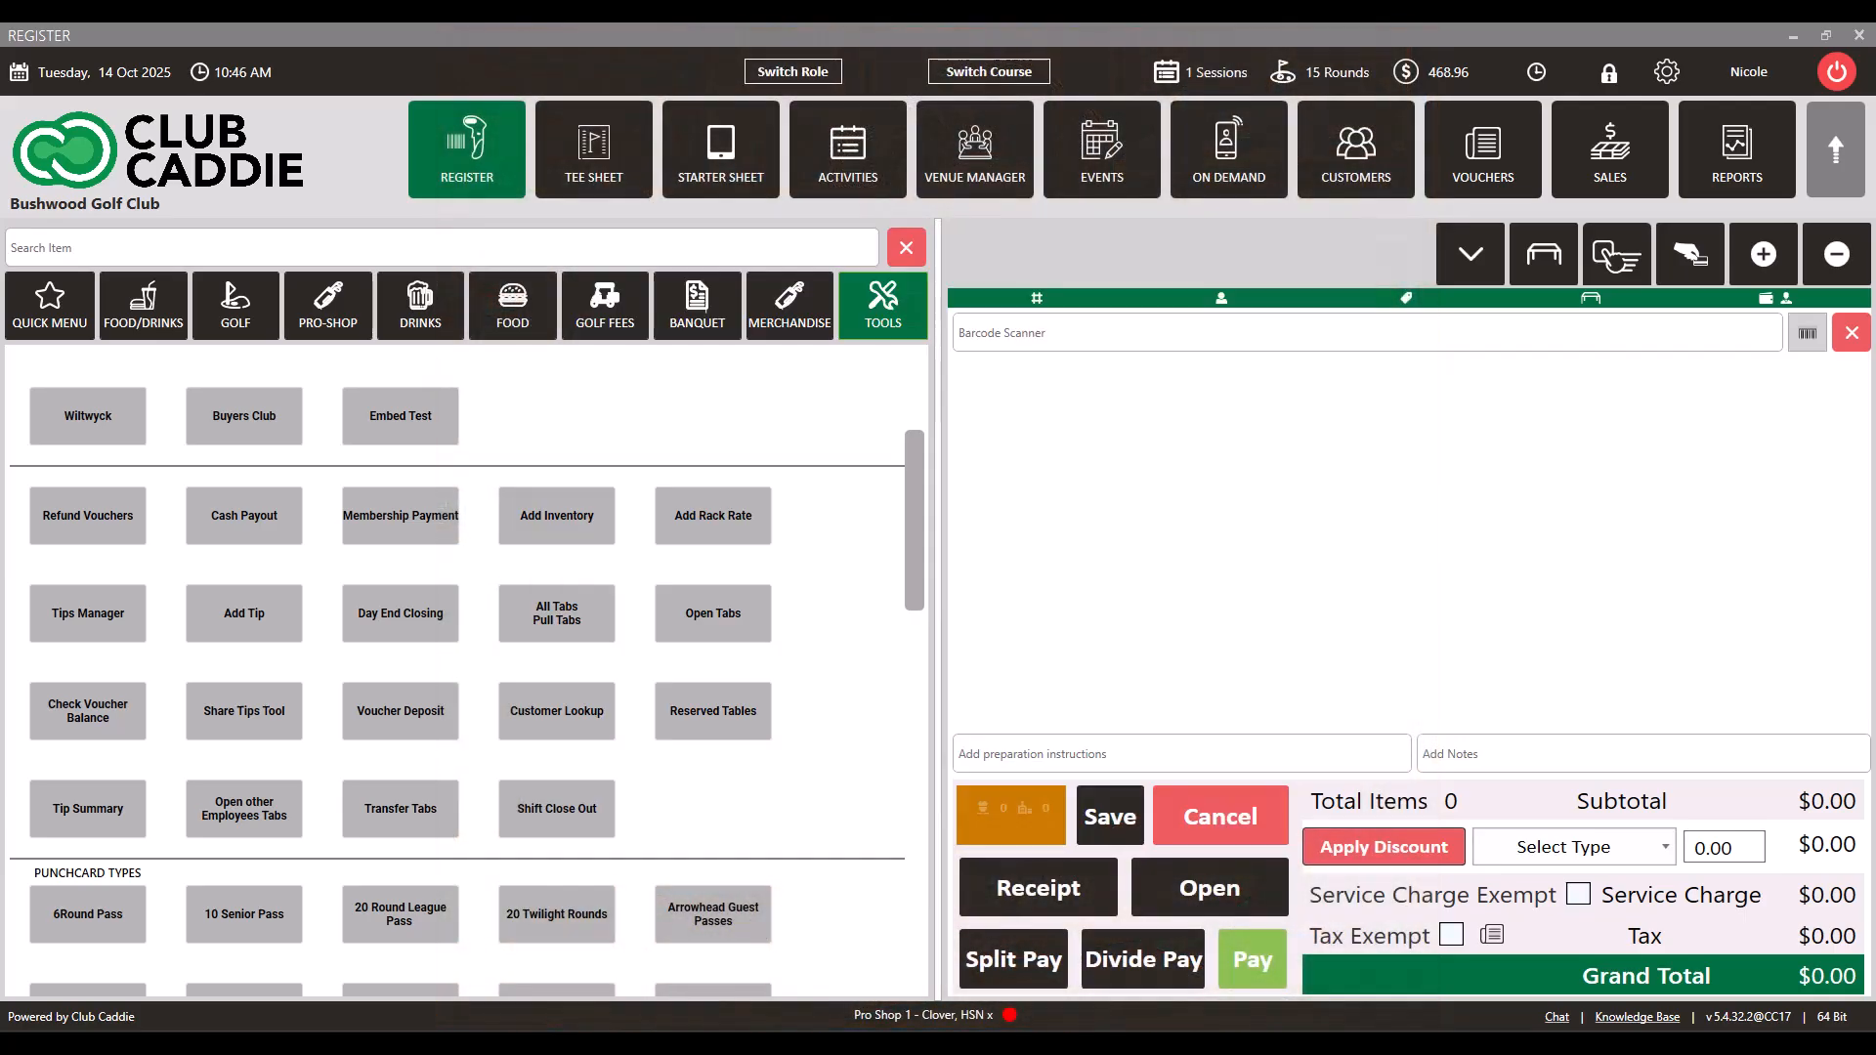
# Step: In Day End Closing, record one bill each of $100, $50, $20 and $10 as the cash amount and close the day
pyautogui.click(432, 624)
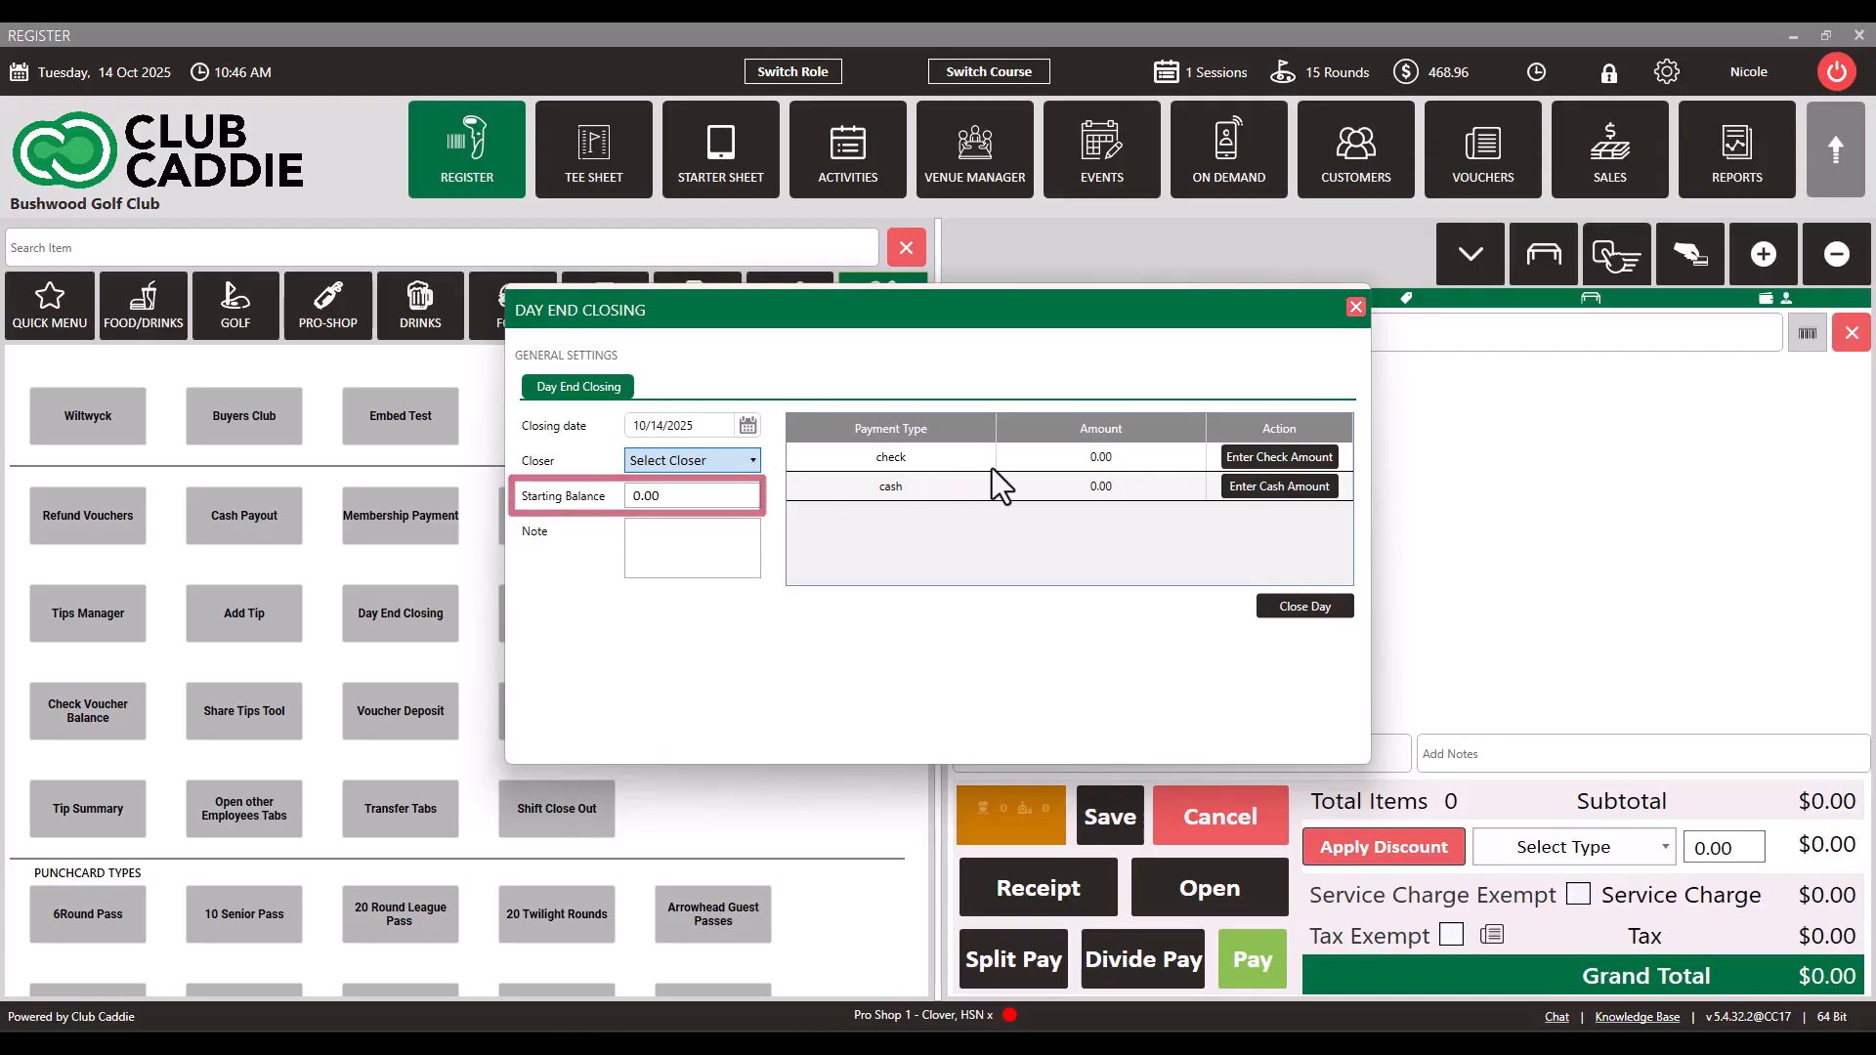
pyautogui.click(1262, 488)
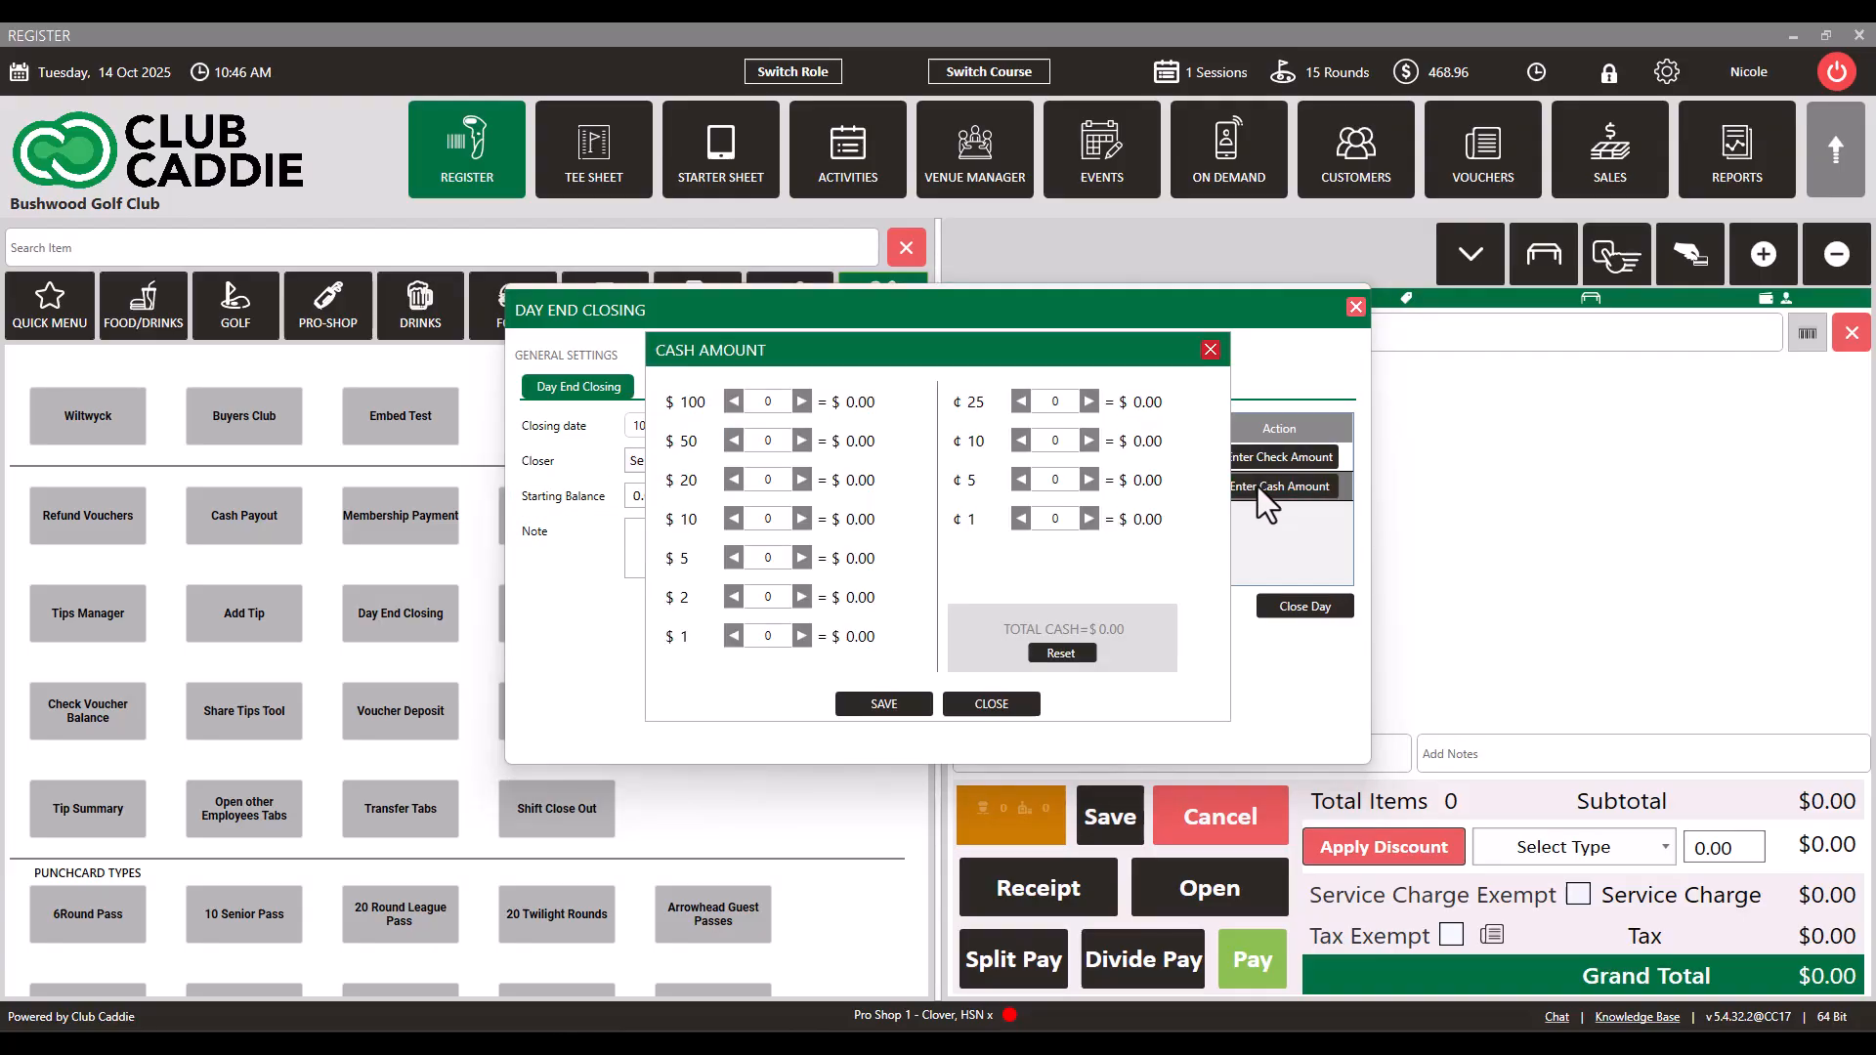
pyautogui.click(803, 401)
pyautogui.click(803, 440)
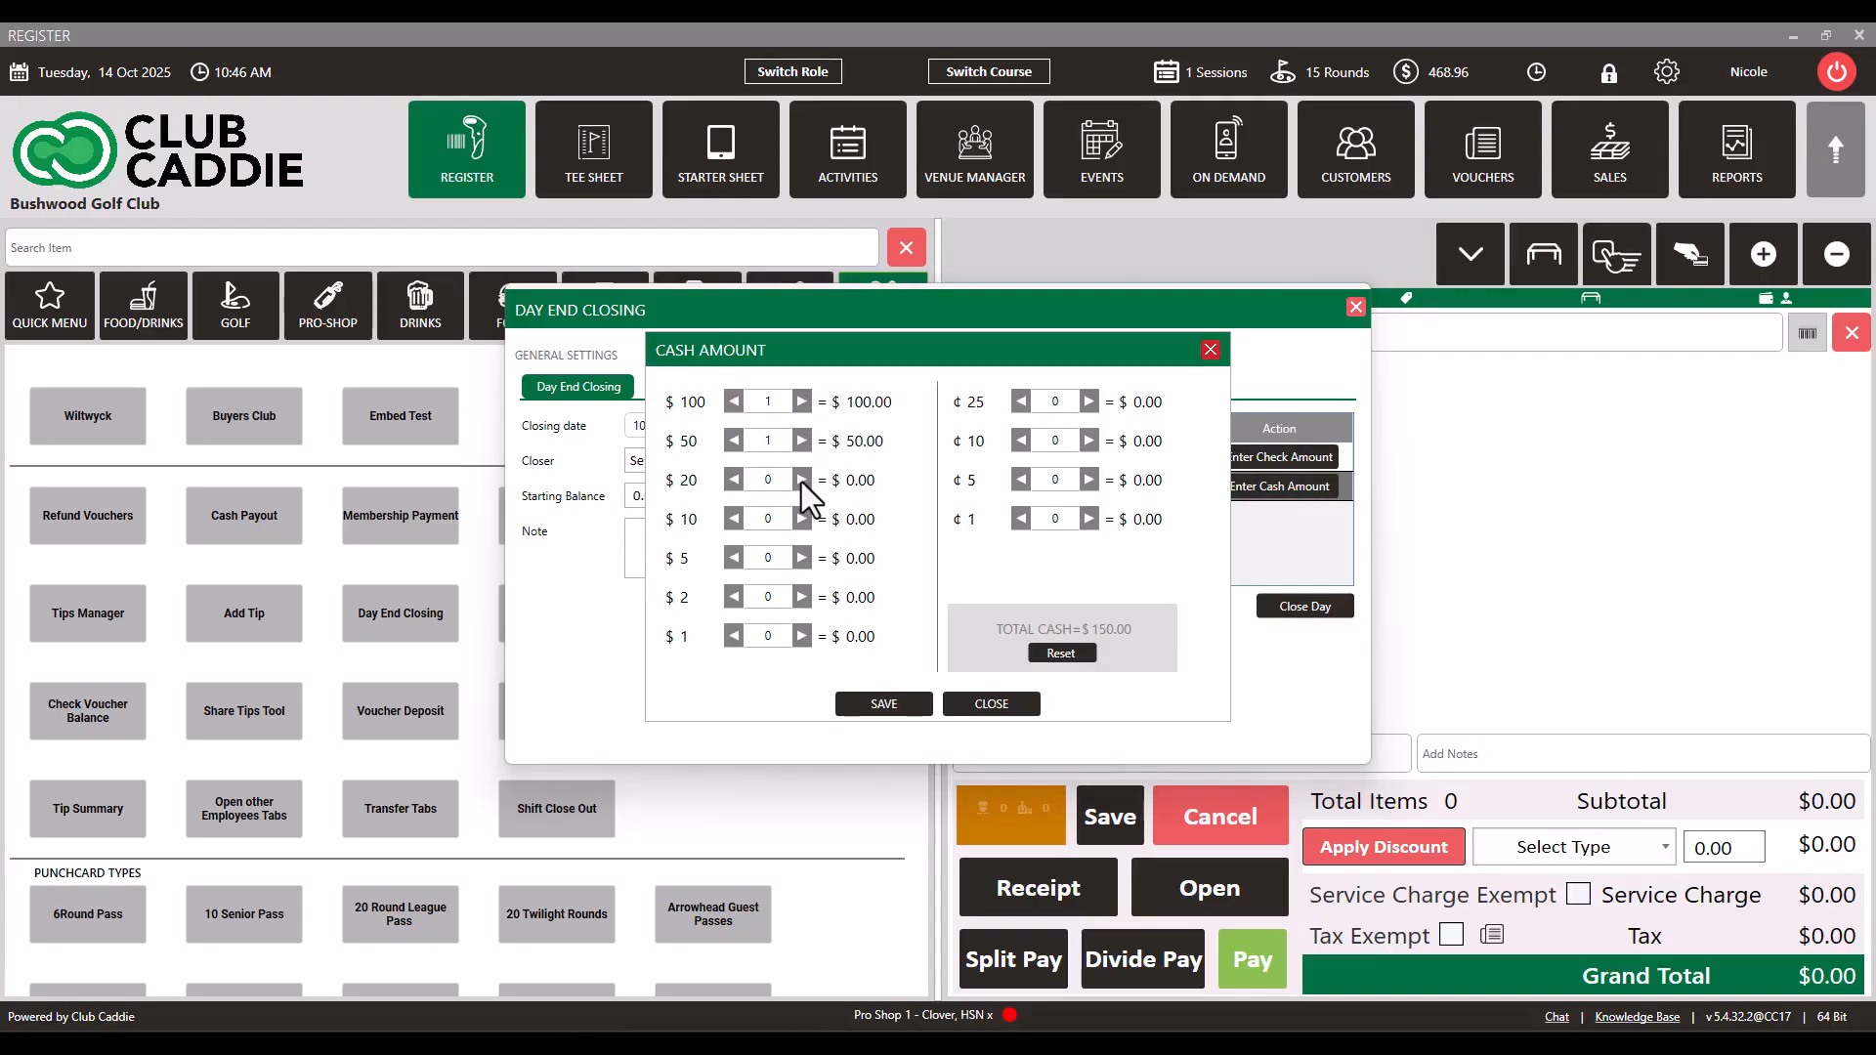
pyautogui.click(801, 480)
pyautogui.click(801, 519)
pyautogui.click(910, 711)
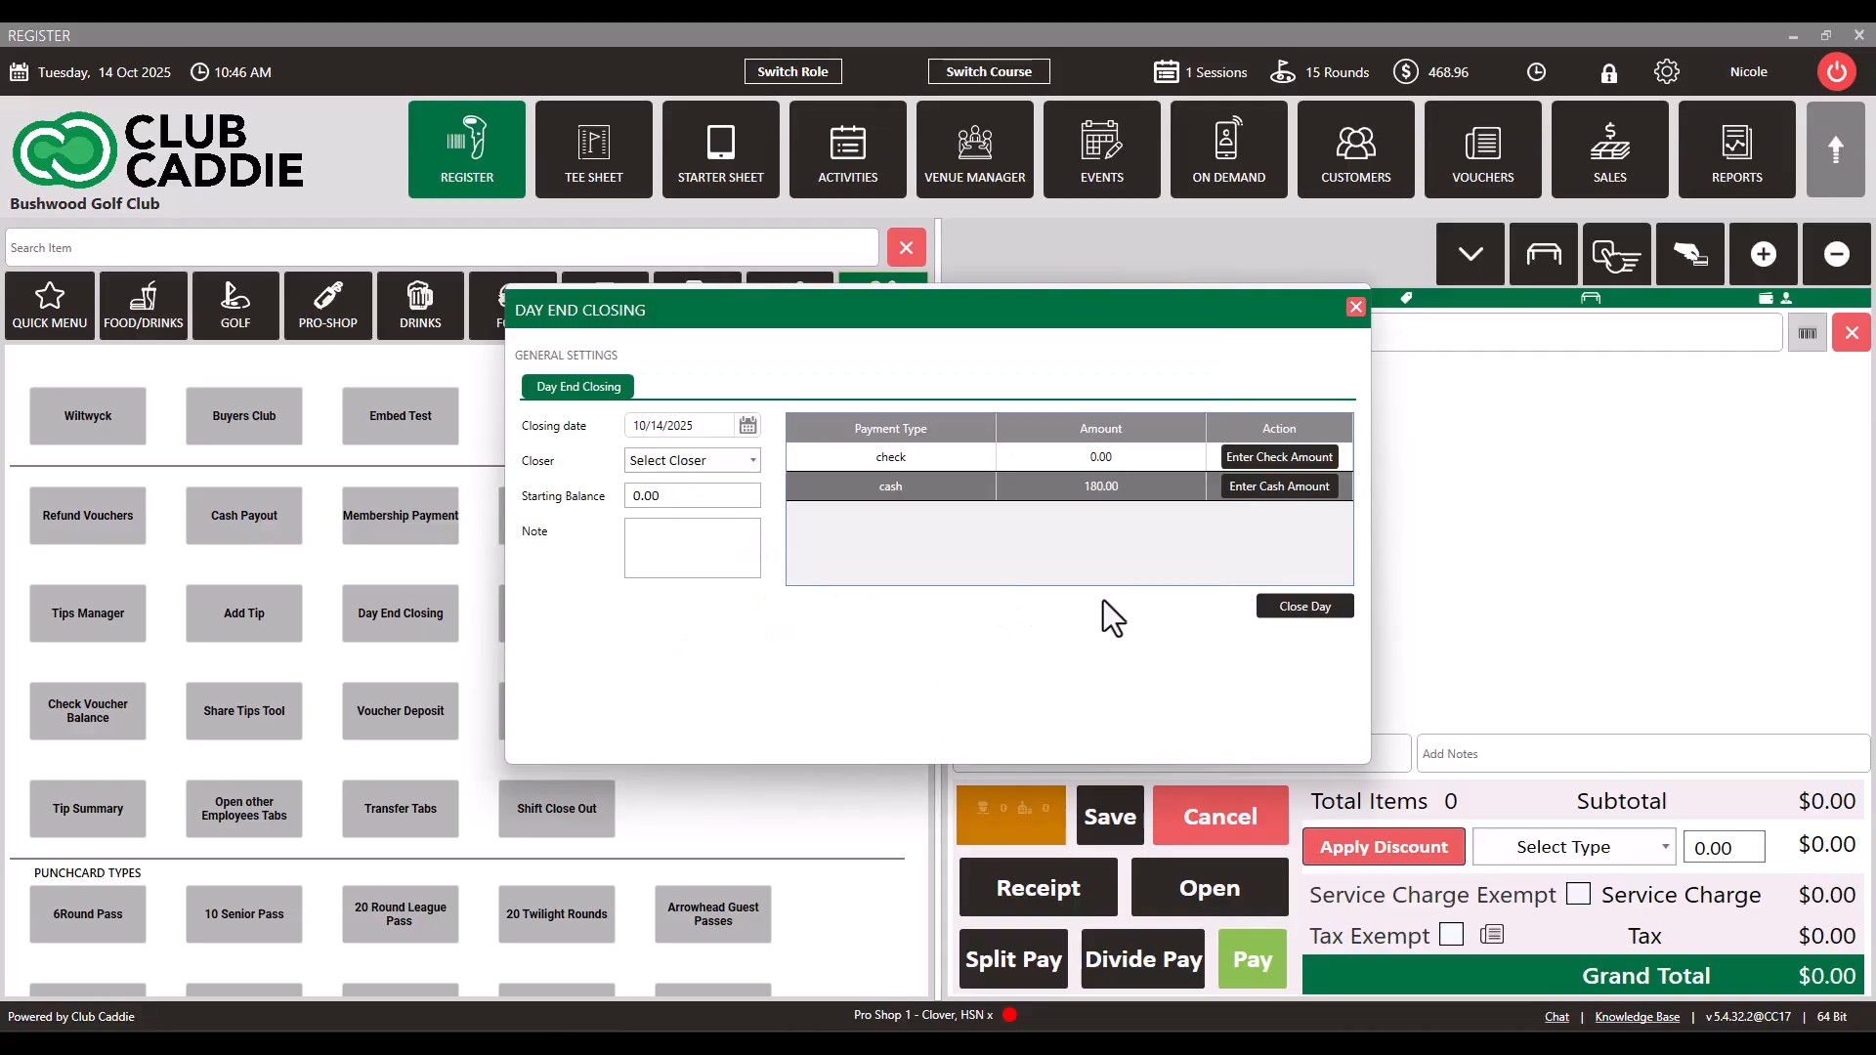
pyautogui.click(1299, 603)
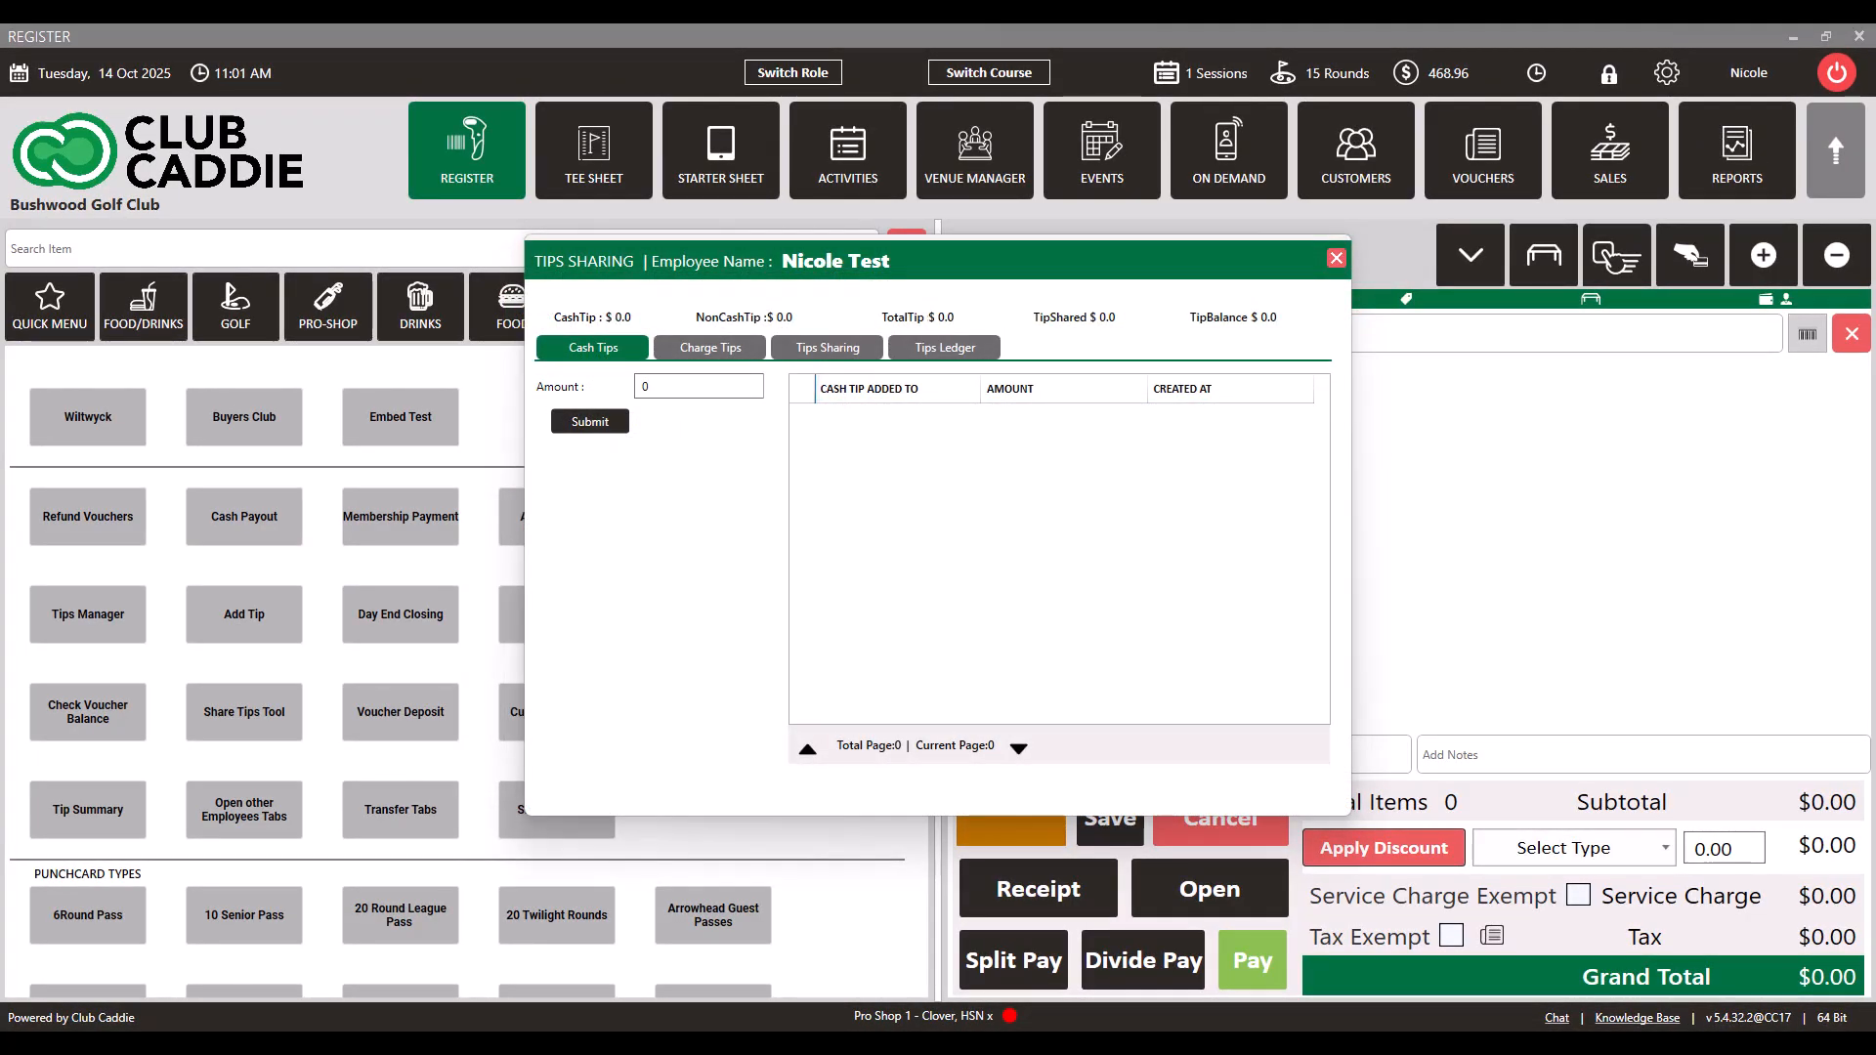